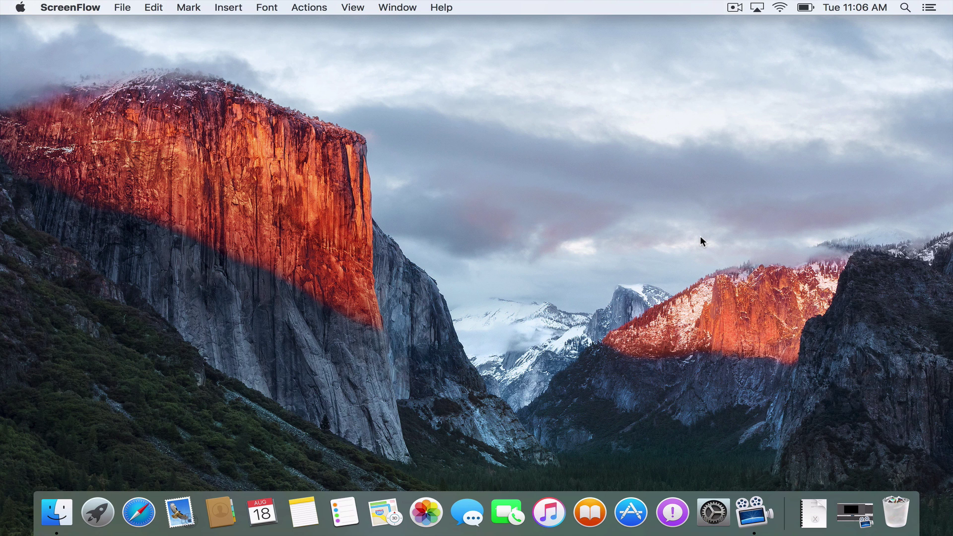
Open Maps, look over its view and Transit Directions options, and quit the app
click(386, 514)
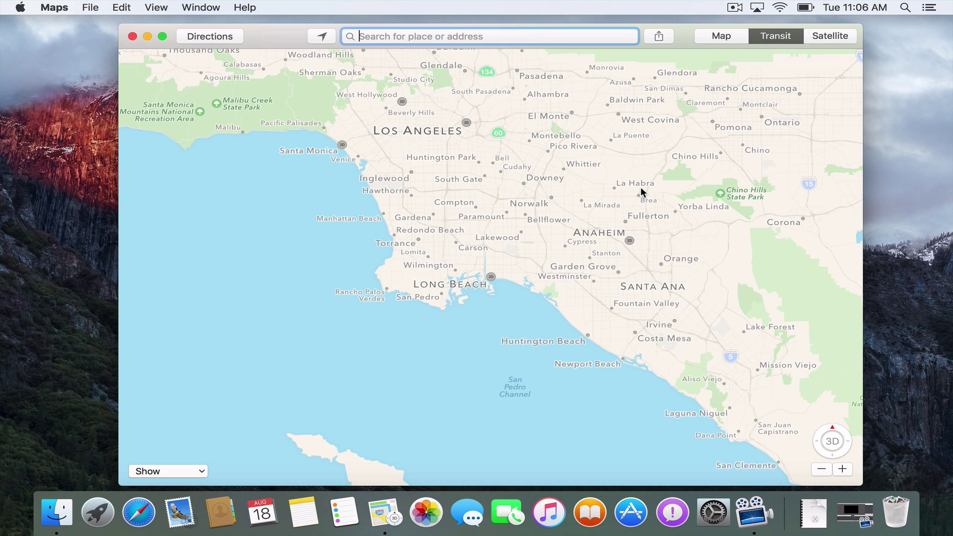
click(159, 7)
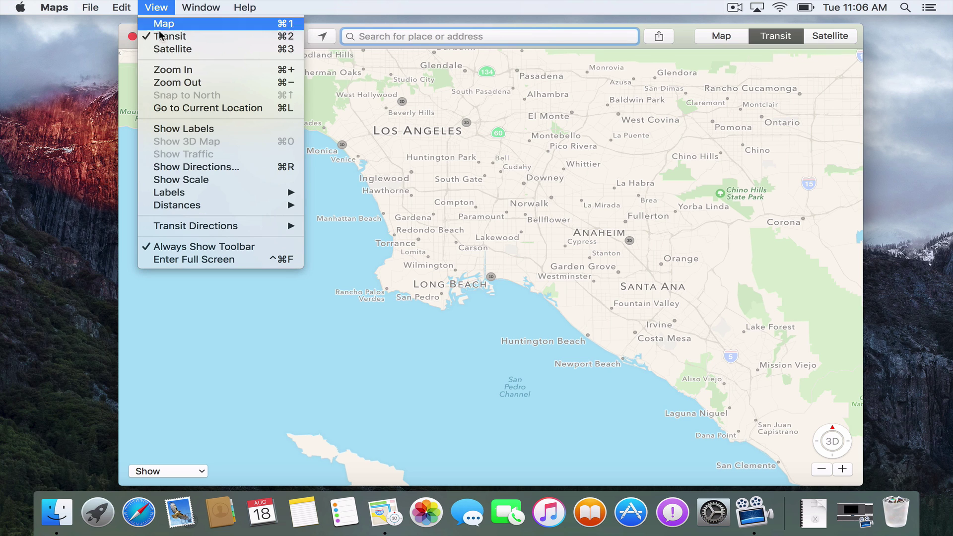
mouse_move(204, 226)
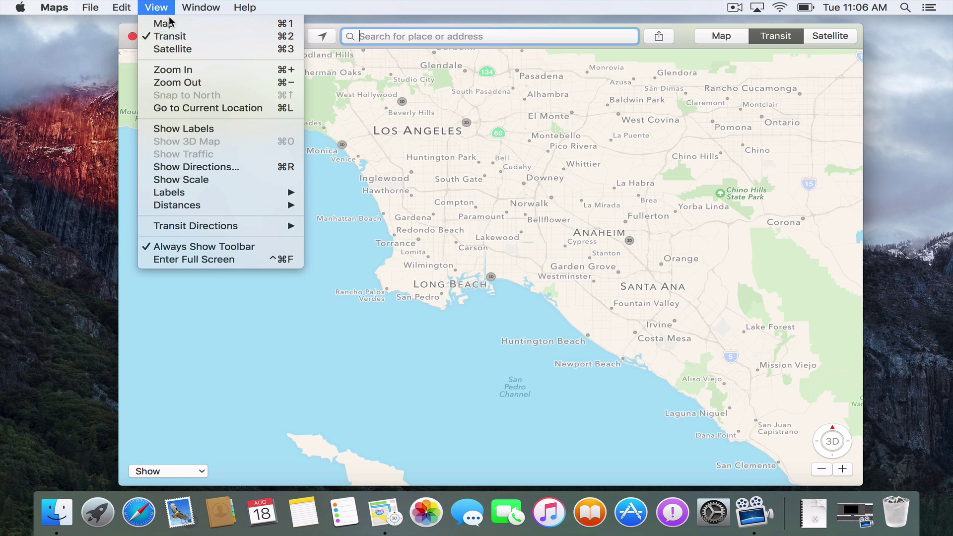
click(155, 8)
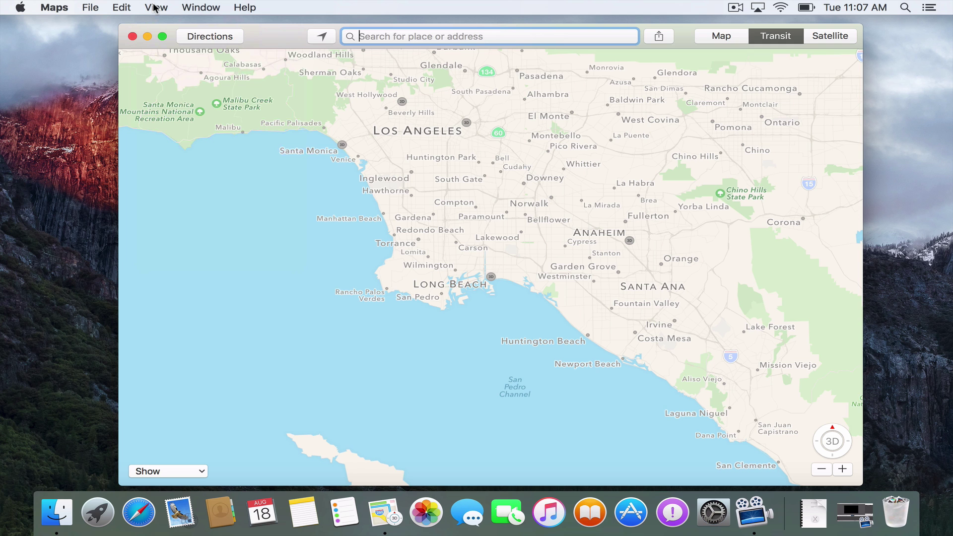
click(53, 9)
click(70, 145)
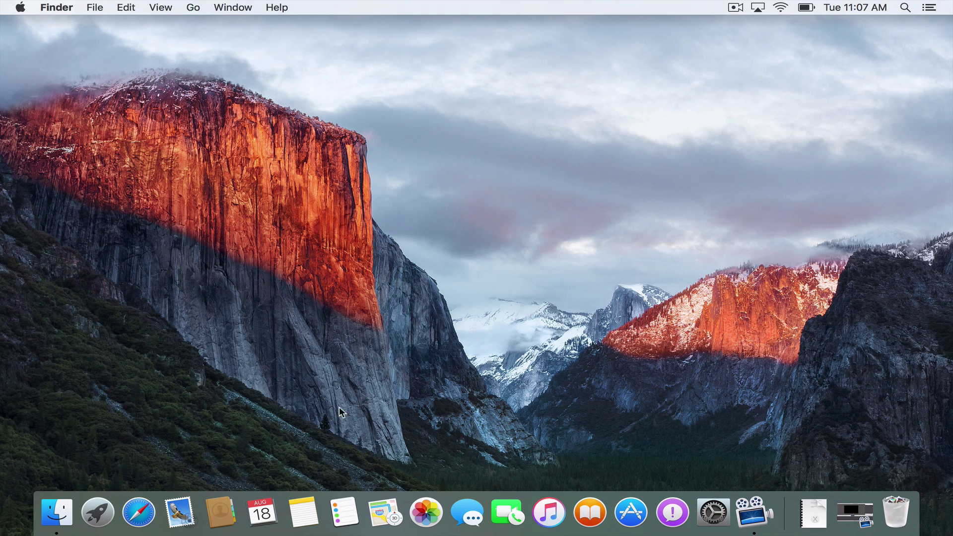
Open Notes, continue past the welcome page, and decline turning on iCloud
click(304, 514)
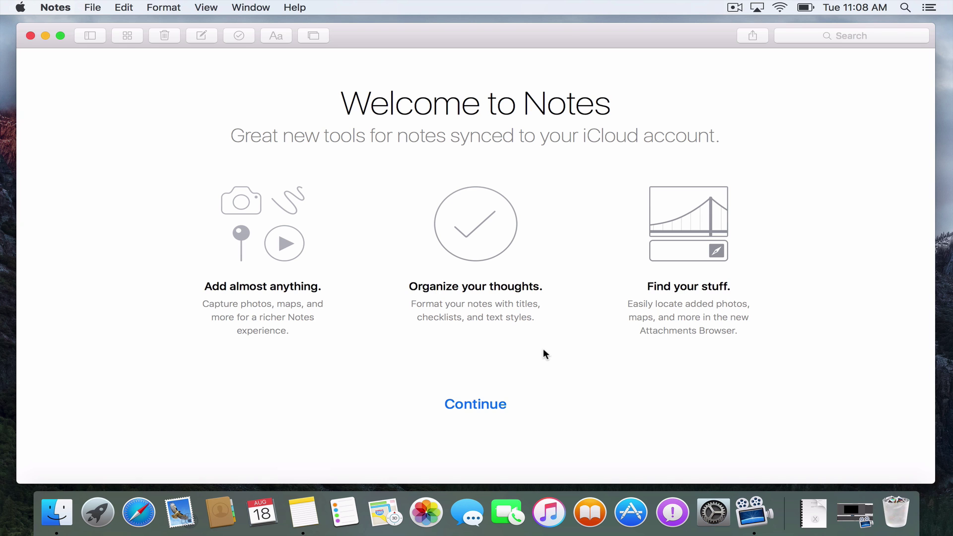
click(469, 404)
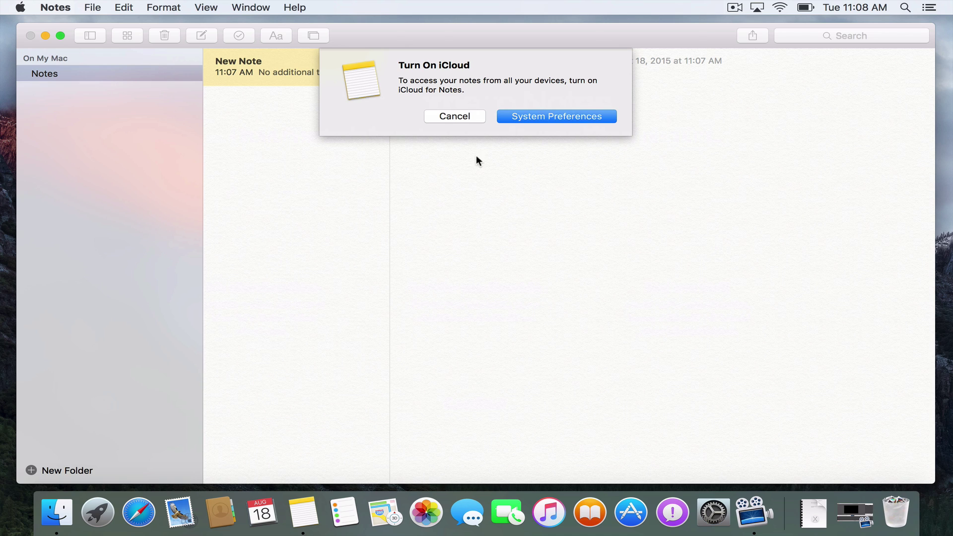
click(455, 116)
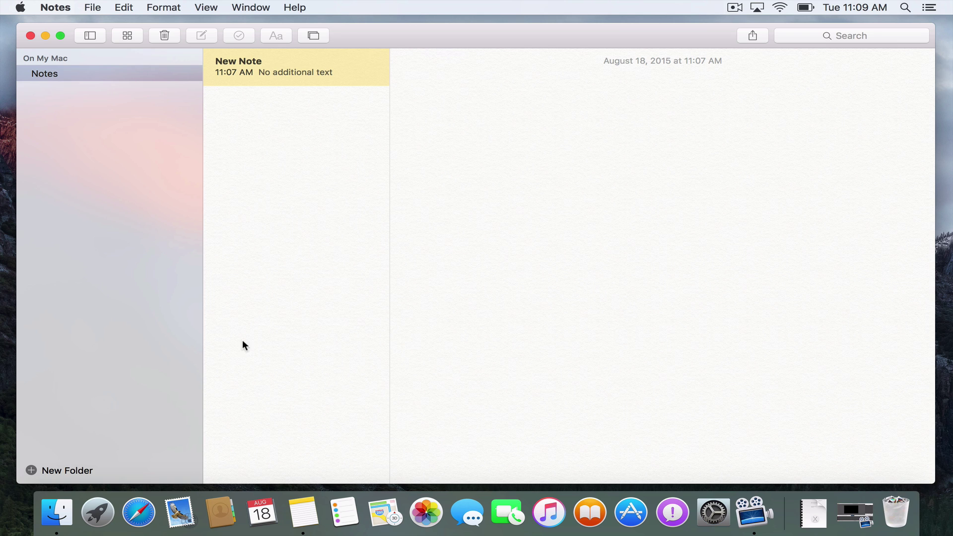
Hide and reshow the folder sidebar in Notes, and create a new folder named Work
click(85, 35)
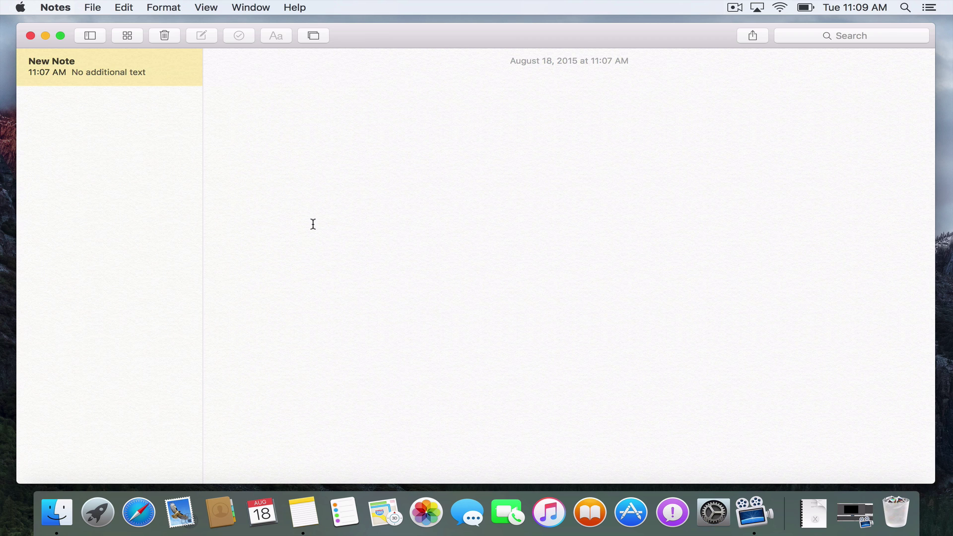
click(89, 34)
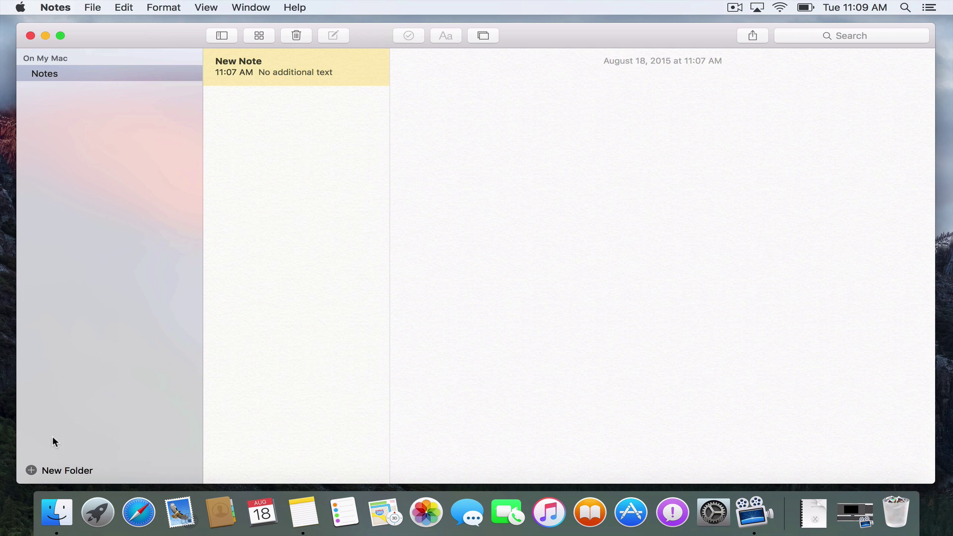
click(45, 469)
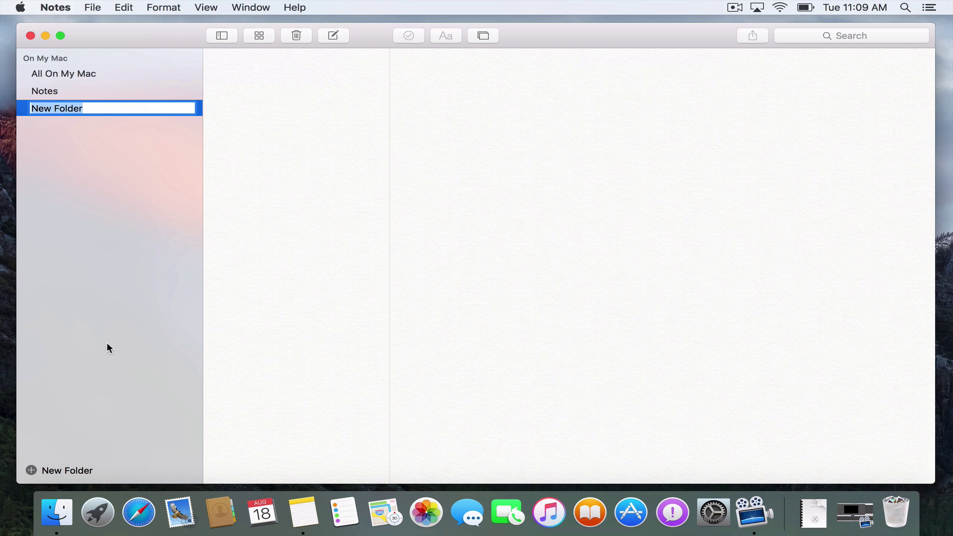
text(Work)
key(Return)
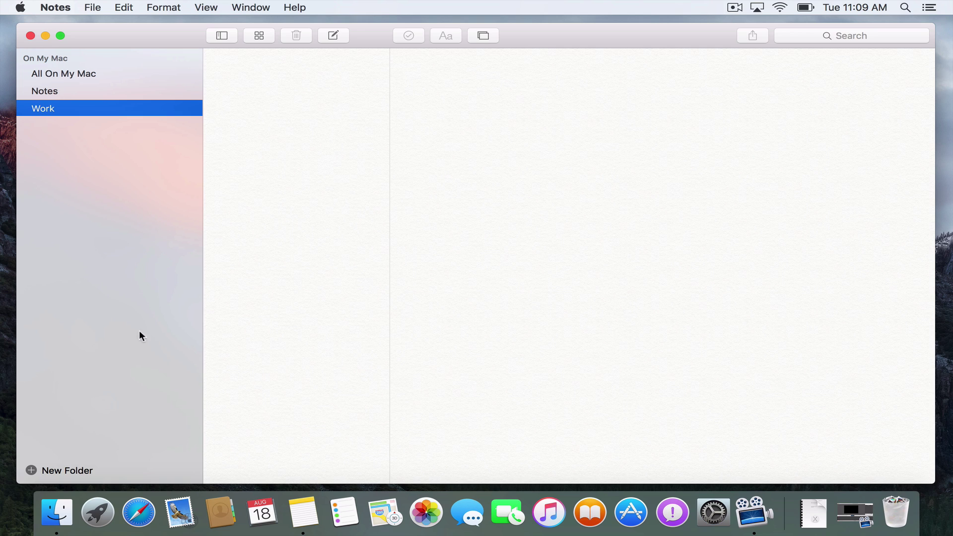
Look through the Notes, Work and All On My Mac folders, finish on Work, and briefly collapse the folder sidebar
click(50, 90)
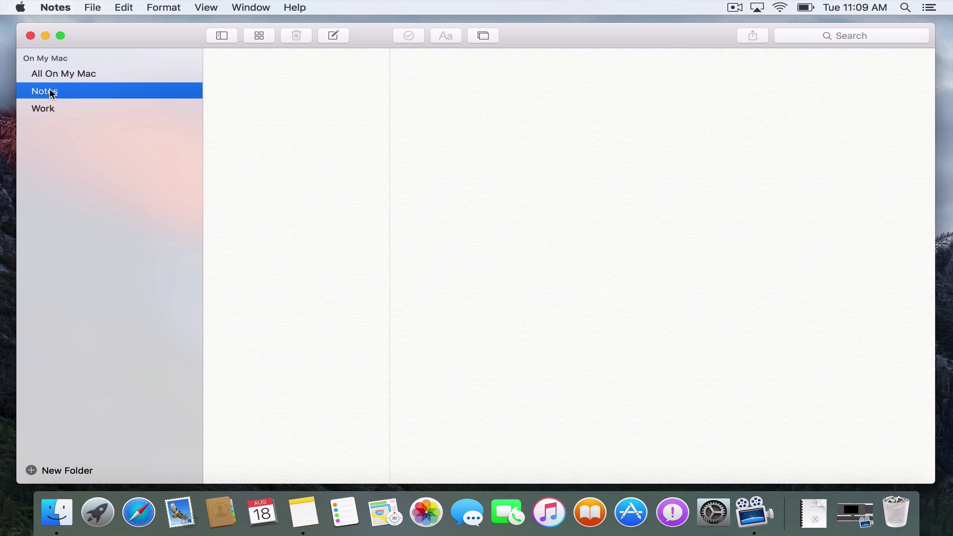
click(44, 112)
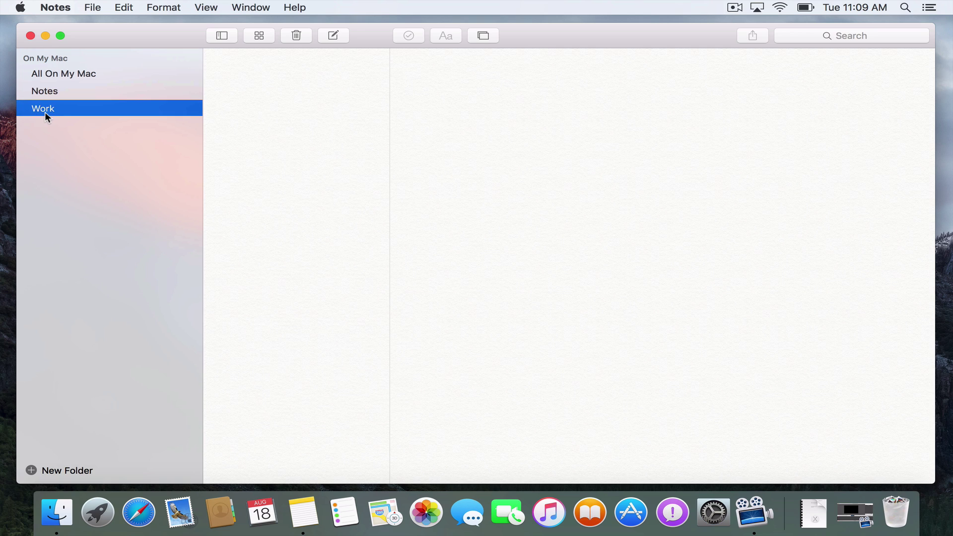
click(50, 86)
click(70, 74)
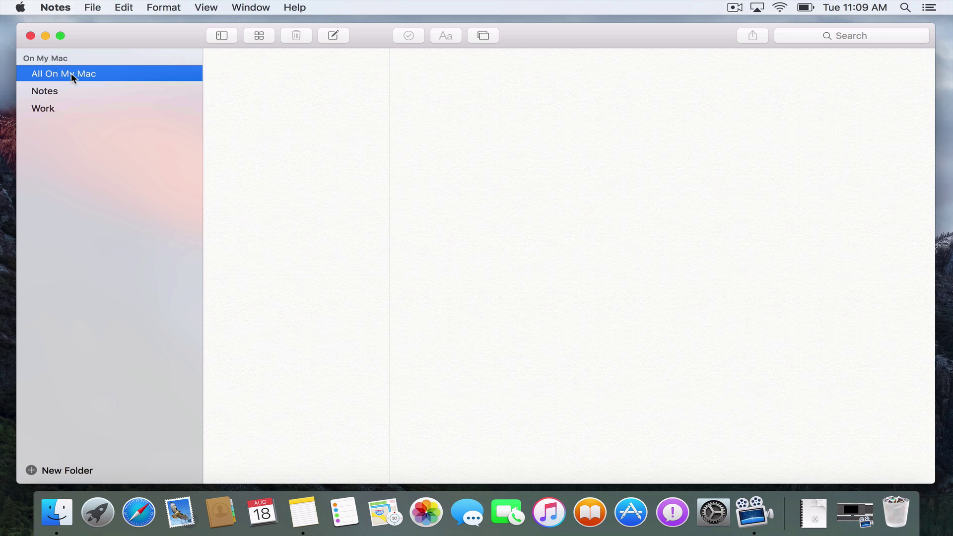
click(52, 91)
click(54, 108)
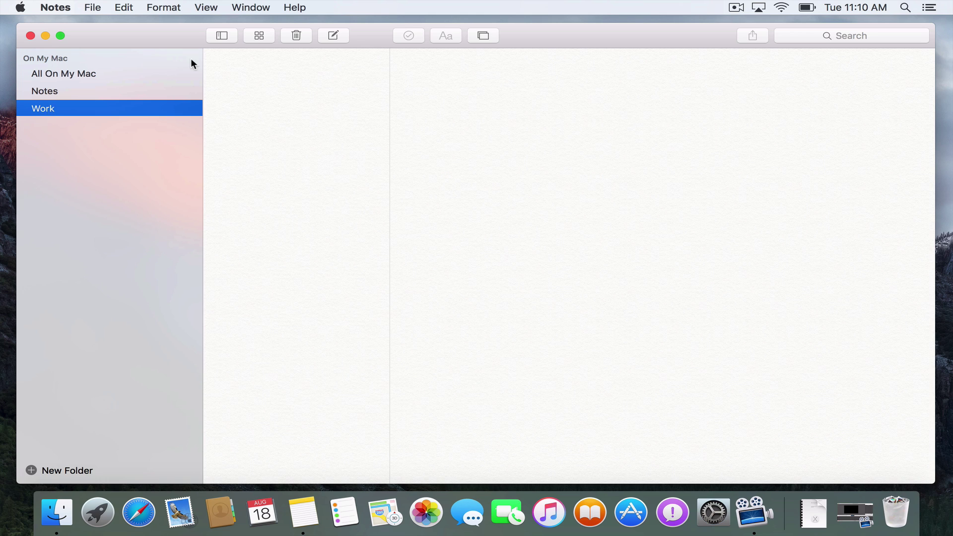
click(223, 36)
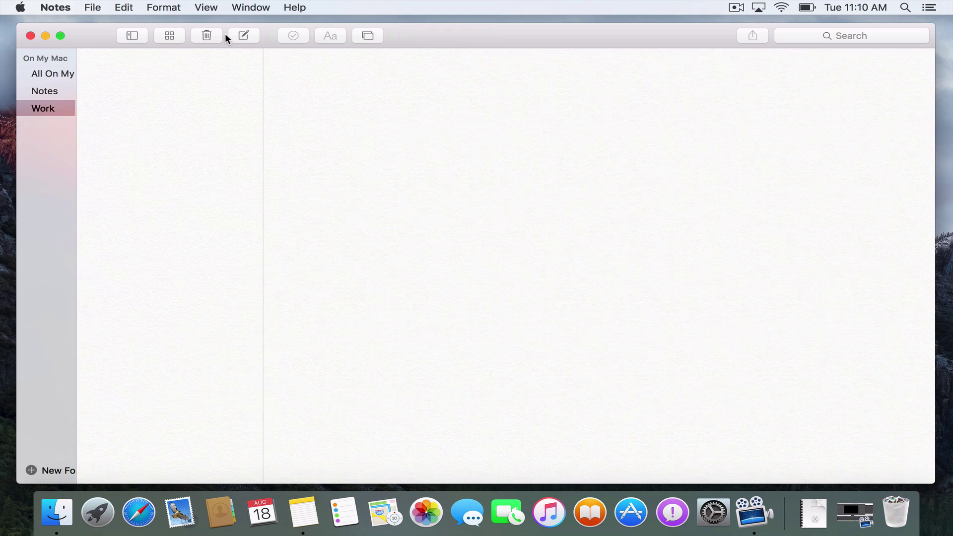
click(91, 35)
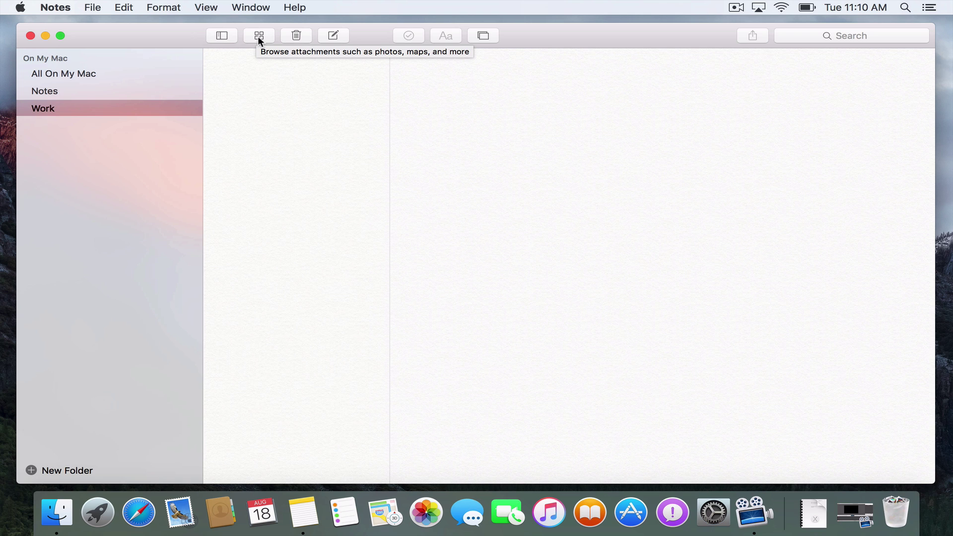
Create a new note in the Work folder and briefly view it in its own window
click(334, 35)
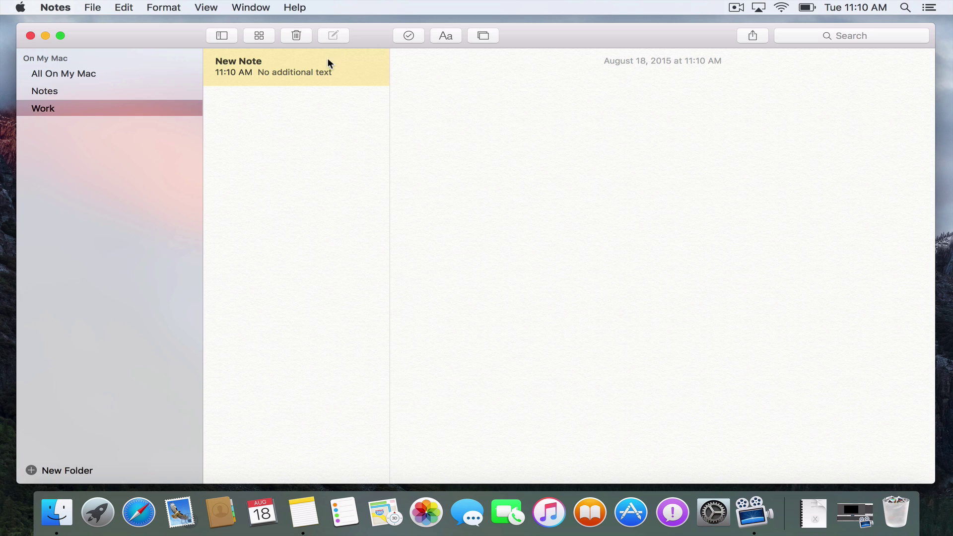
click(270, 60)
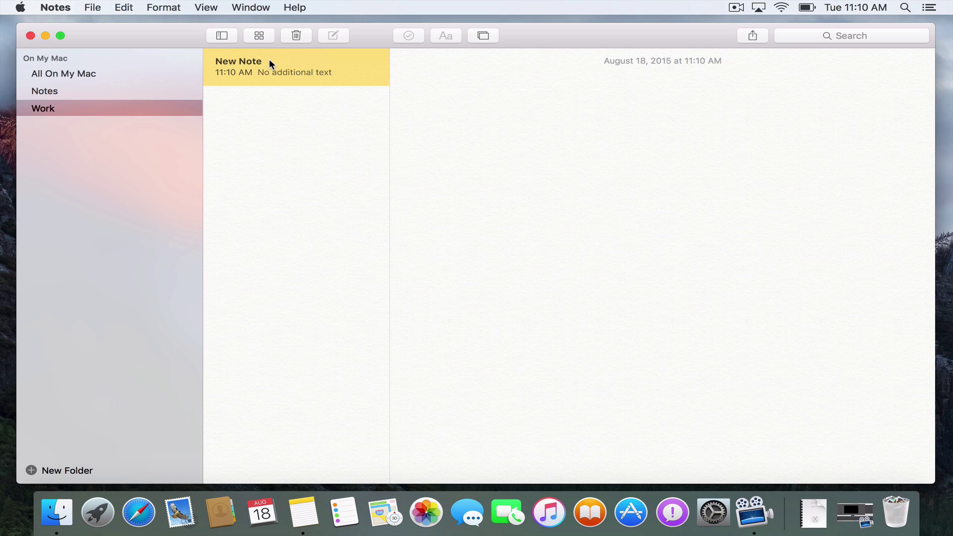
double_click(262, 60)
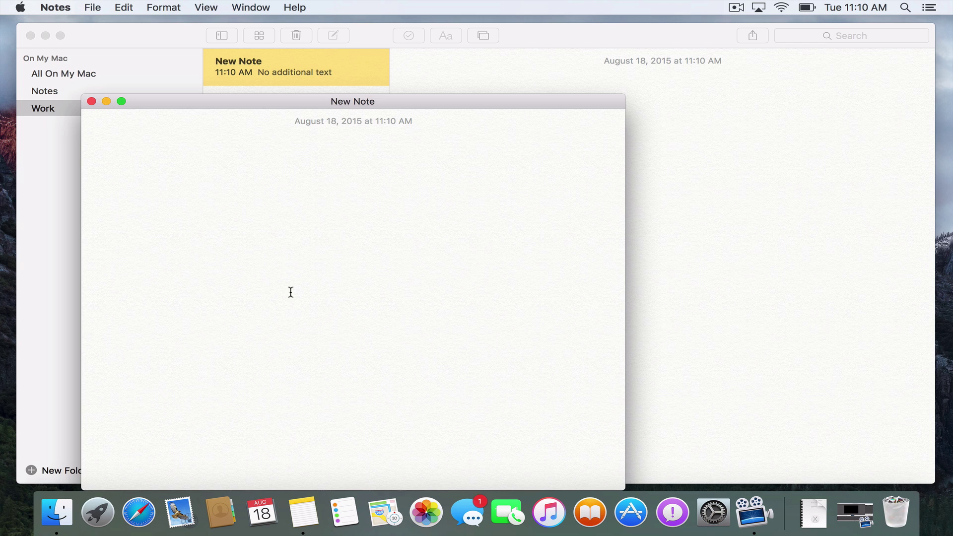
click(91, 101)
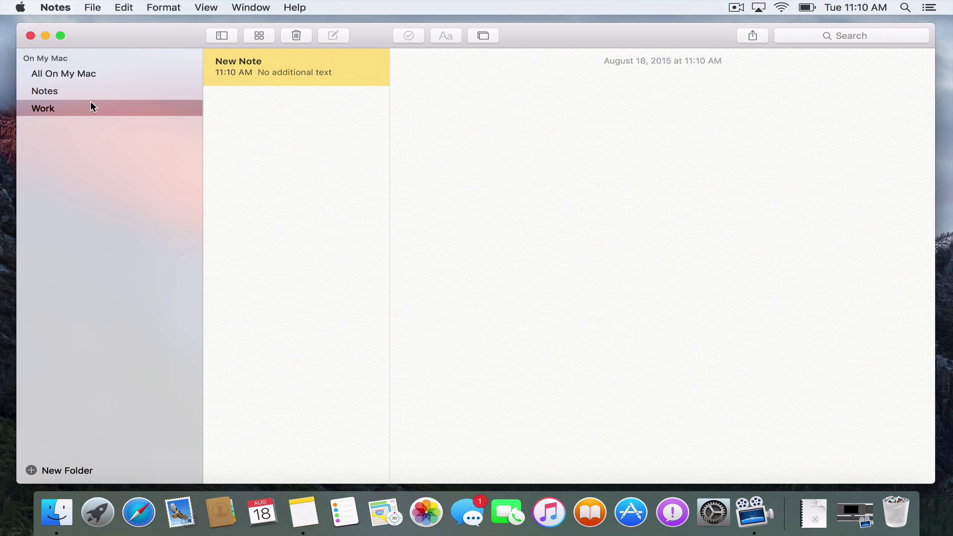
Write "Remember to bring to work" in the note, followed by a blank line and the separate lines book, laptop and pen
click(452, 83)
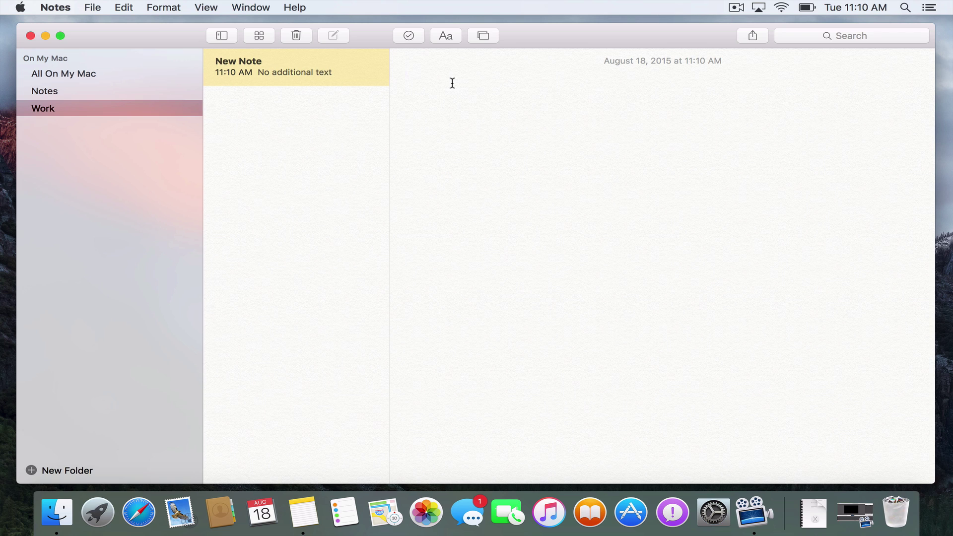
text(REm)
key(BackSpace)
key(BackSpace)
text(ember to bring t)
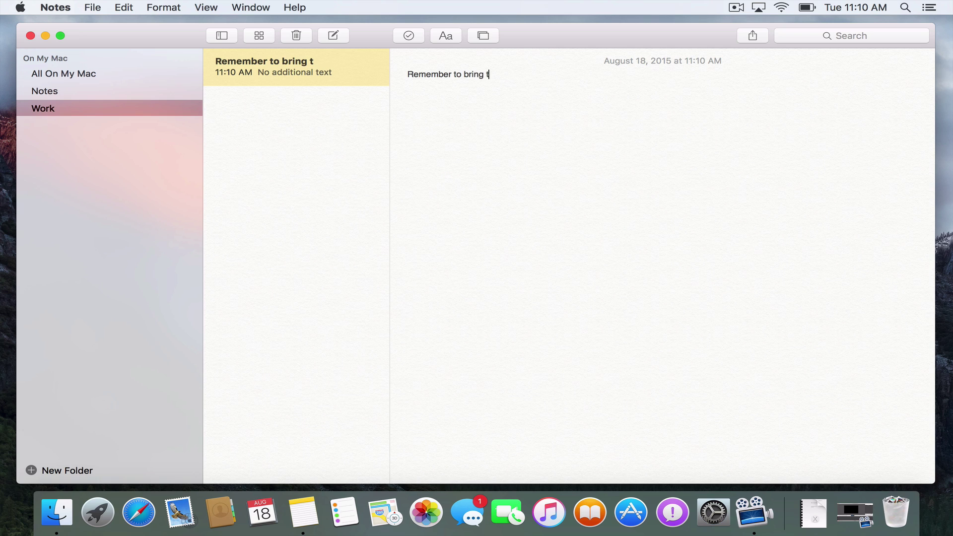
text(o work)
key(Return)
key(Return)
text(book )
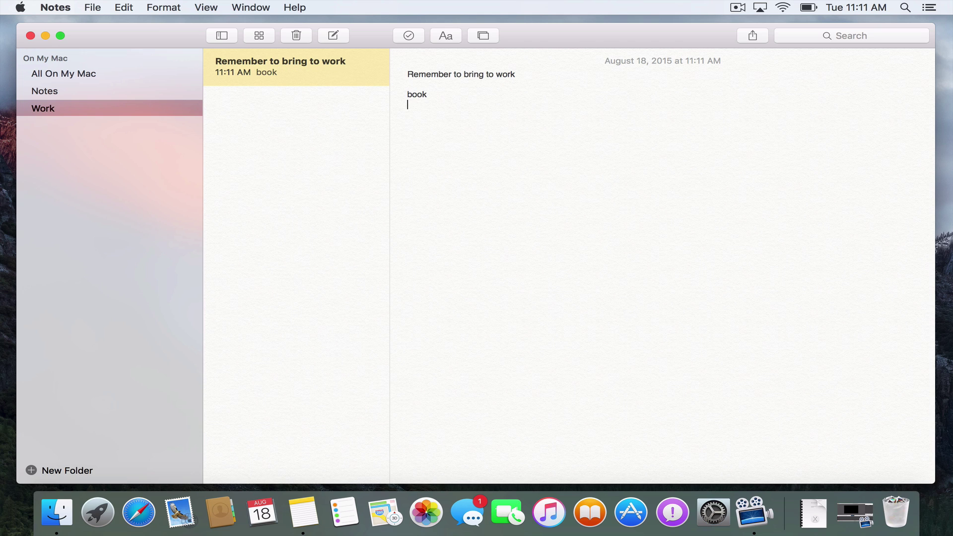
text(laptop )
text(pen)
click(407, 95)
text(-)
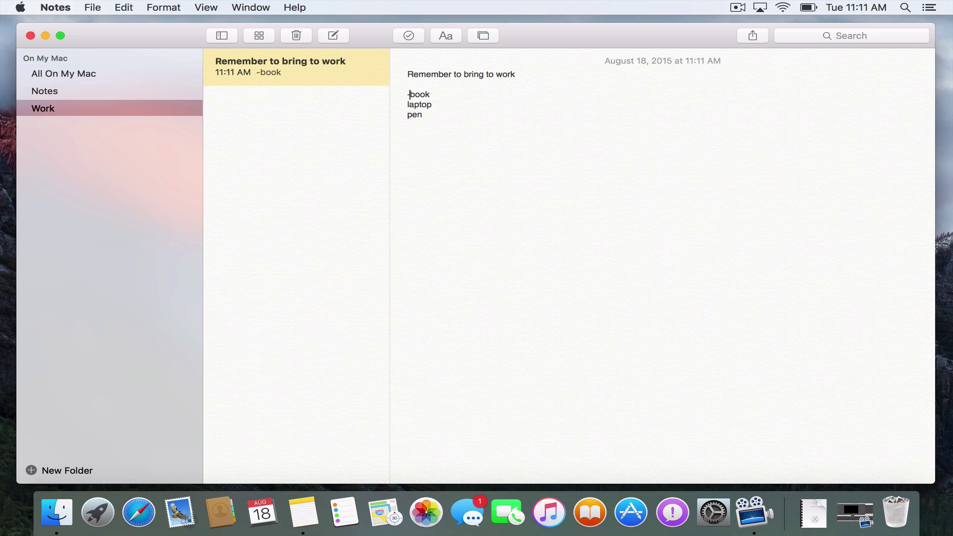
key(BackSpace)
Turn the book, laptop and pen lines into a checklist, and try ticking and unticking the book item
drag(429, 115, 405, 95)
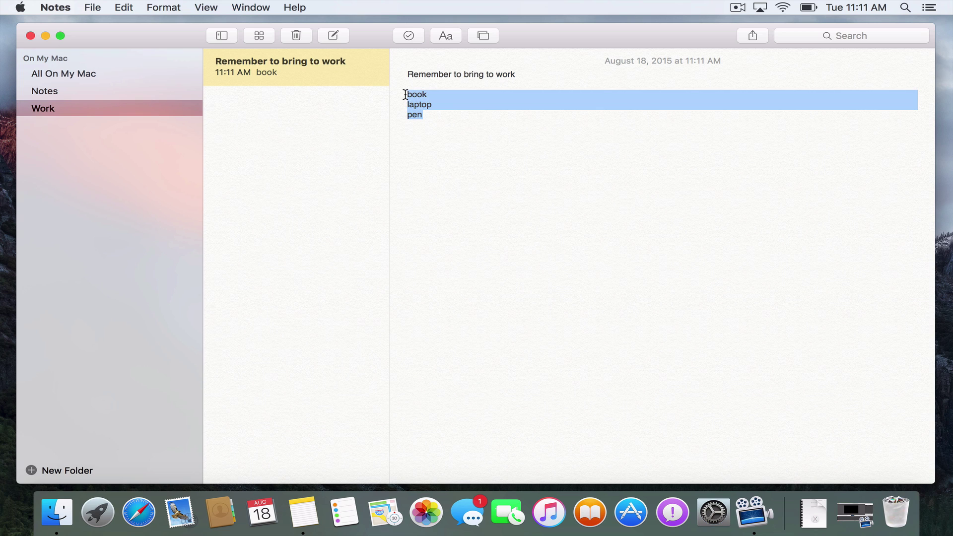
click(408, 36)
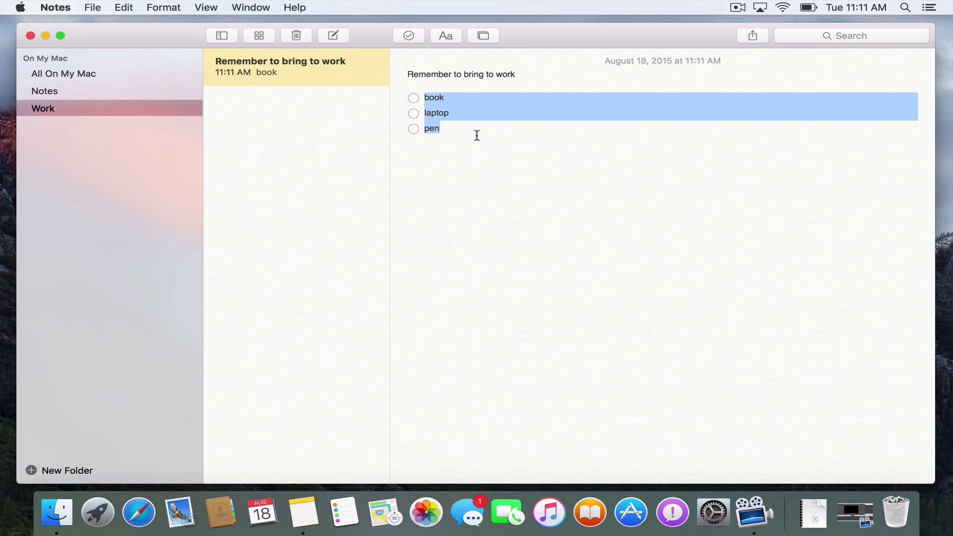
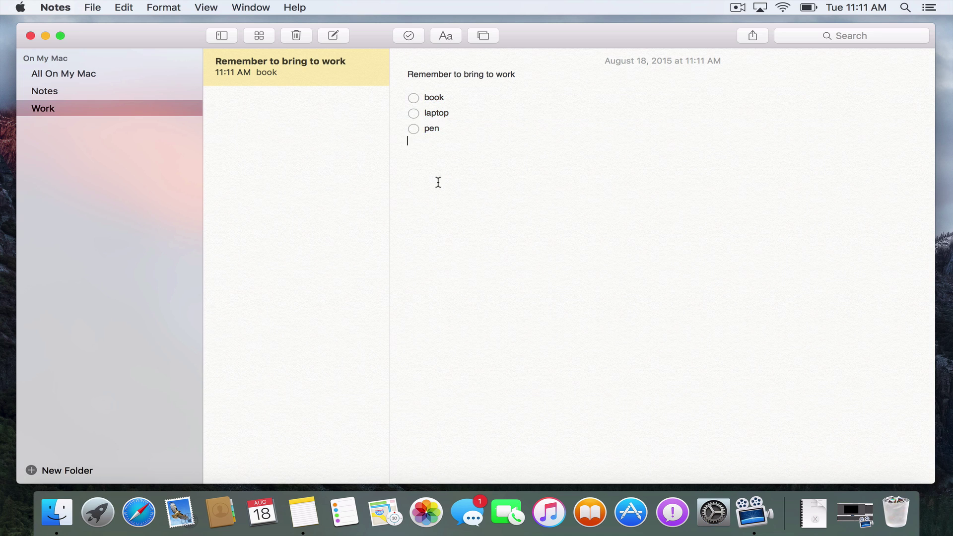
click(412, 98)
click(415, 98)
Look over the paragraph styles and apply the Title style to the "Remember to bring to work" line
click(448, 35)
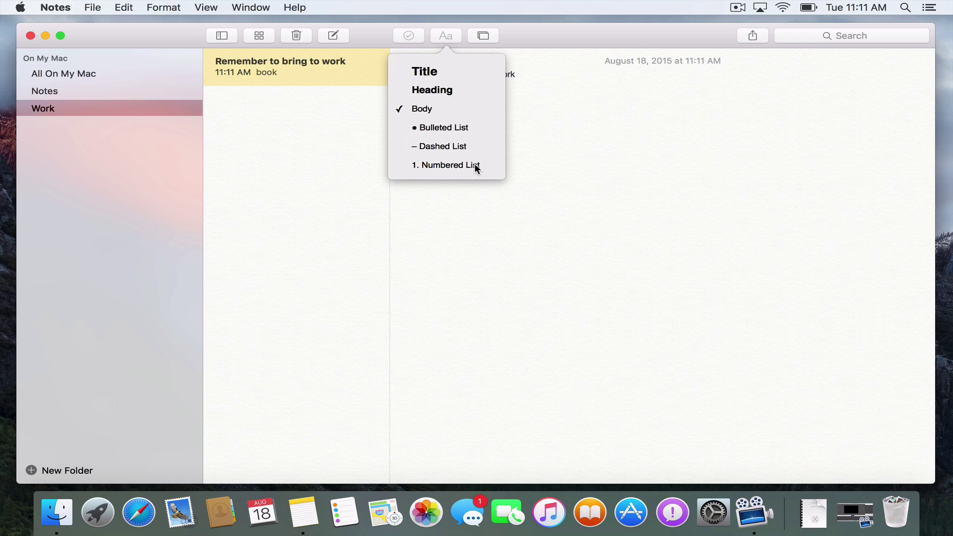
click(533, 128)
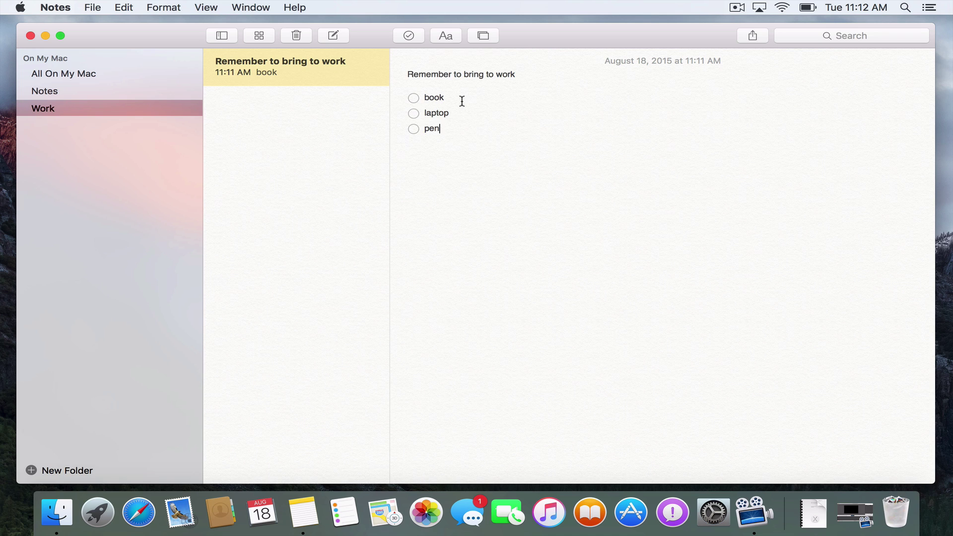
drag(514, 74, 408, 73)
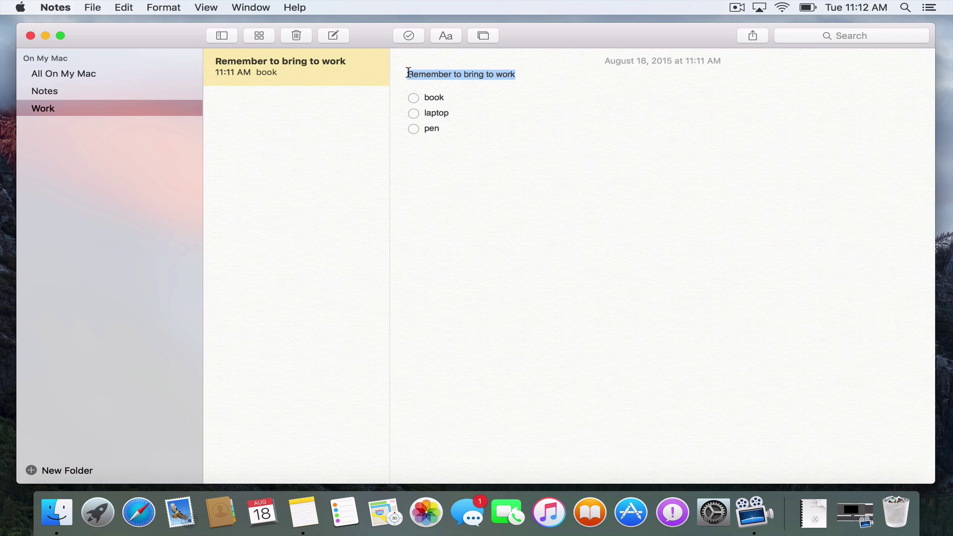
click(445, 33)
click(433, 73)
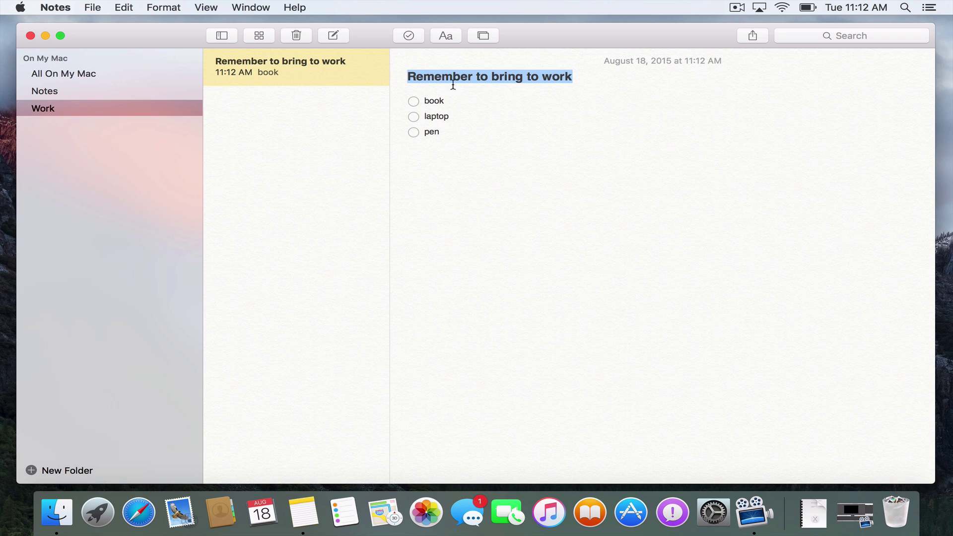
Try the Heading and Body styles on the "Remember to bring to work" line, and return it to the Title style
click(448, 34)
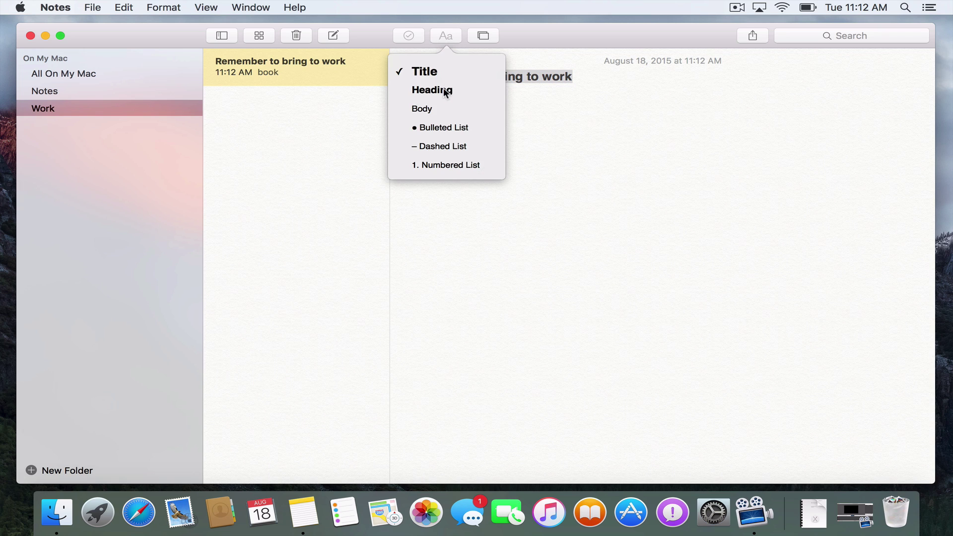
click(443, 91)
click(447, 36)
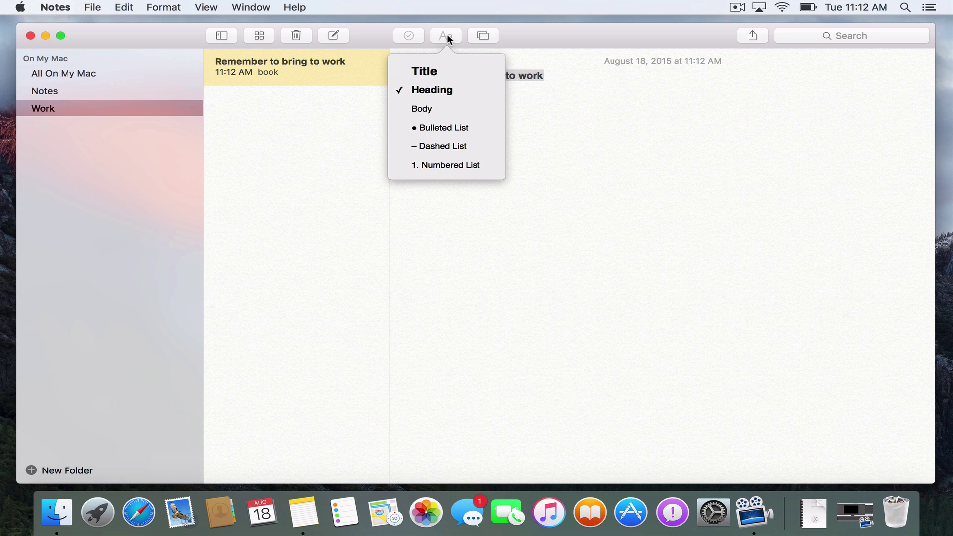
click(429, 109)
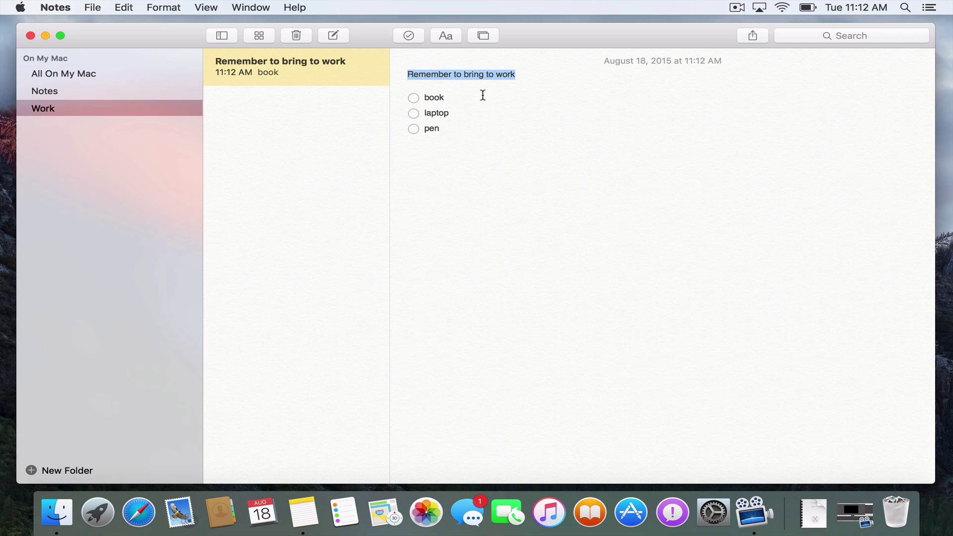
click(444, 34)
click(426, 71)
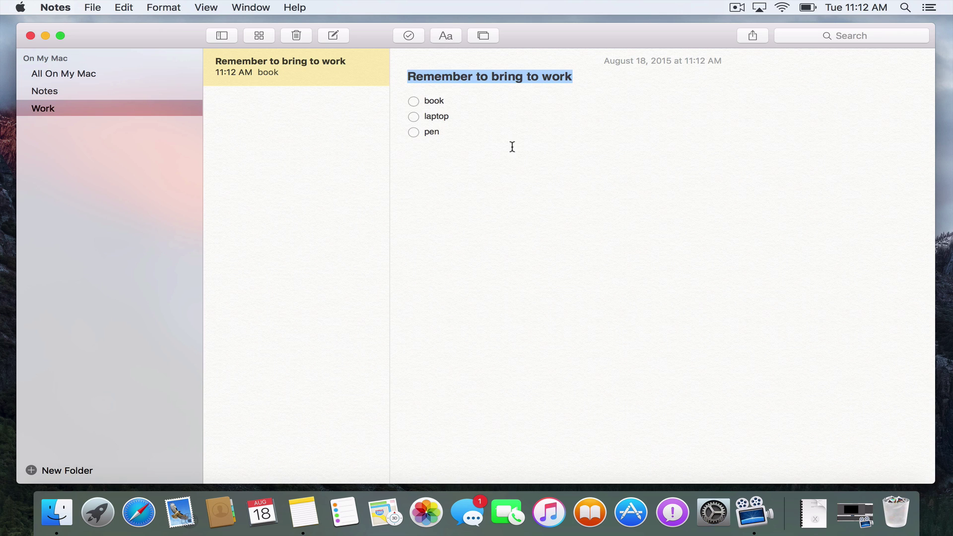
click(493, 96)
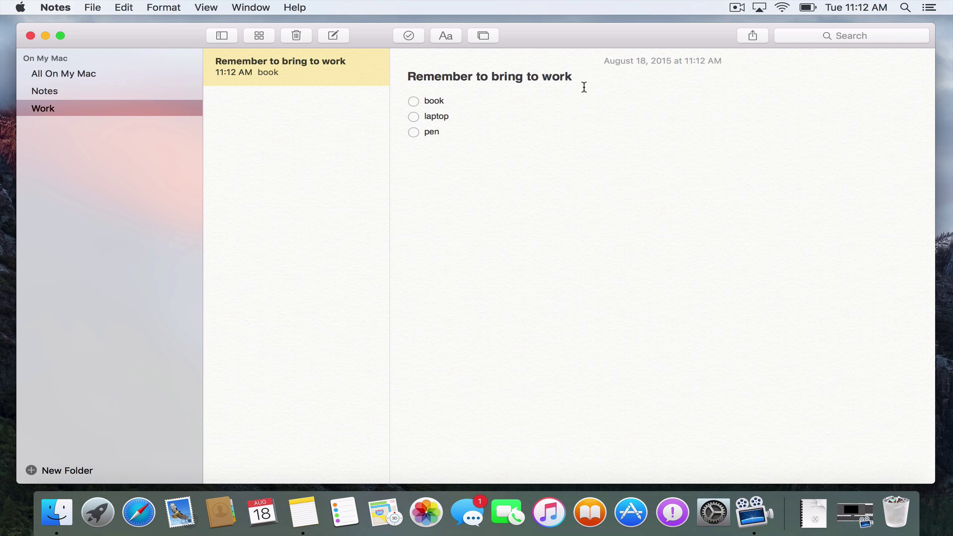
Add a numbered list below the checklist with the items today and tomorrow
click(472, 144)
click(443, 36)
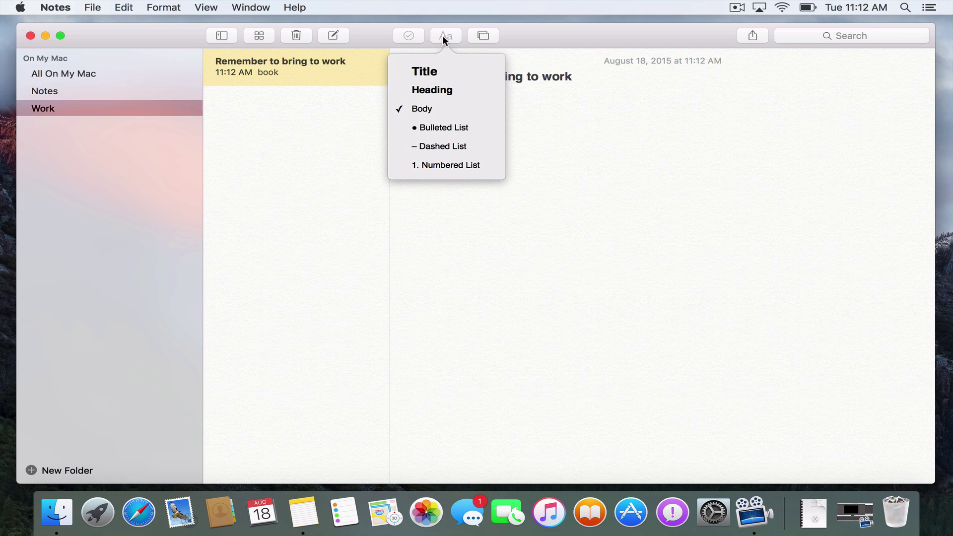
click(440, 165)
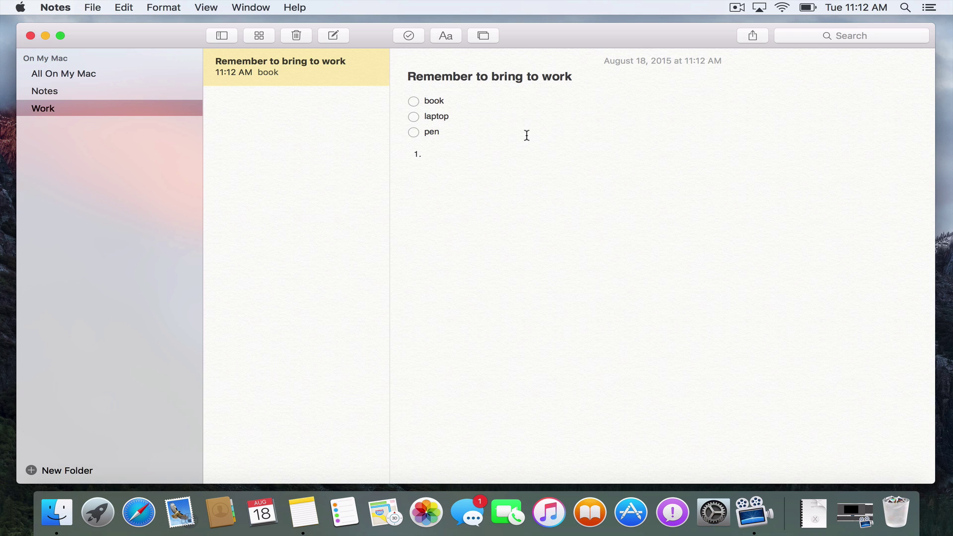
text(today)
key(Return)
text(tomorrow)
Look at the Photos browser and close it, and add Apple-Logo.jpg from Finder's Pictures folder below the numbered list
click(484, 36)
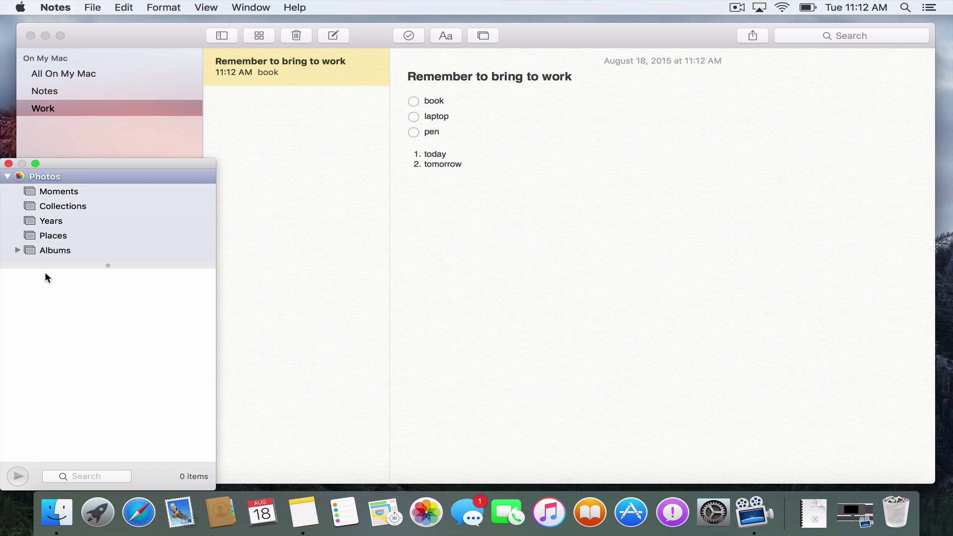
click(9, 163)
click(56, 513)
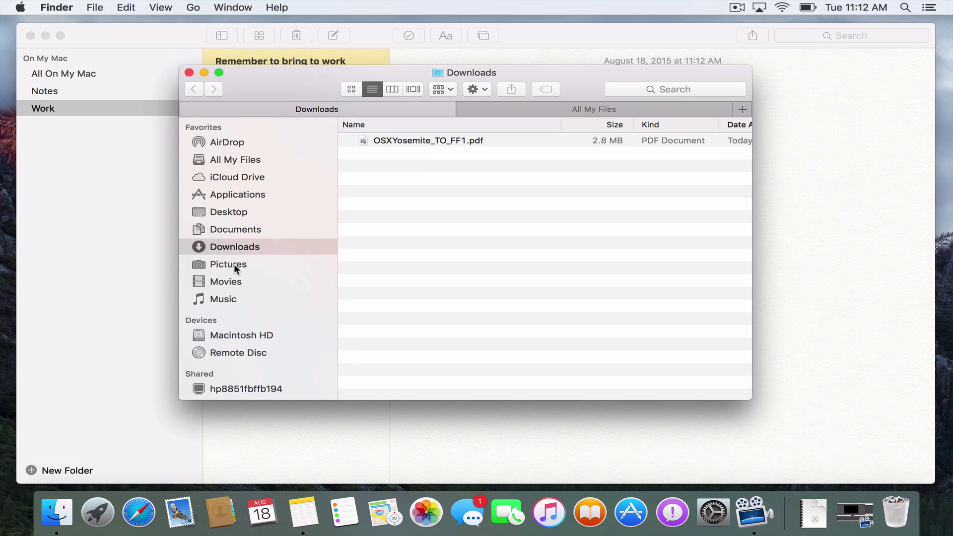
click(234, 264)
drag(318, 90, 346, 285)
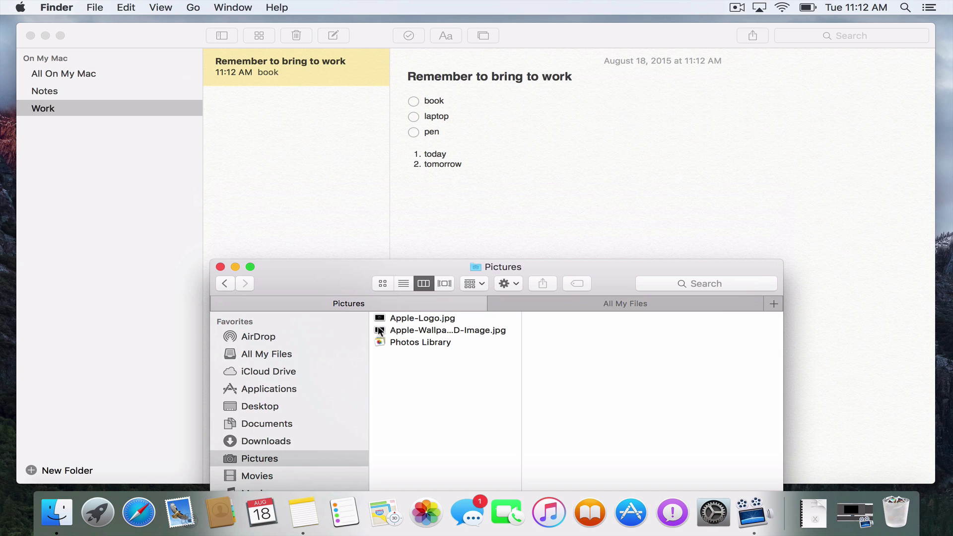
drag(380, 318, 525, 218)
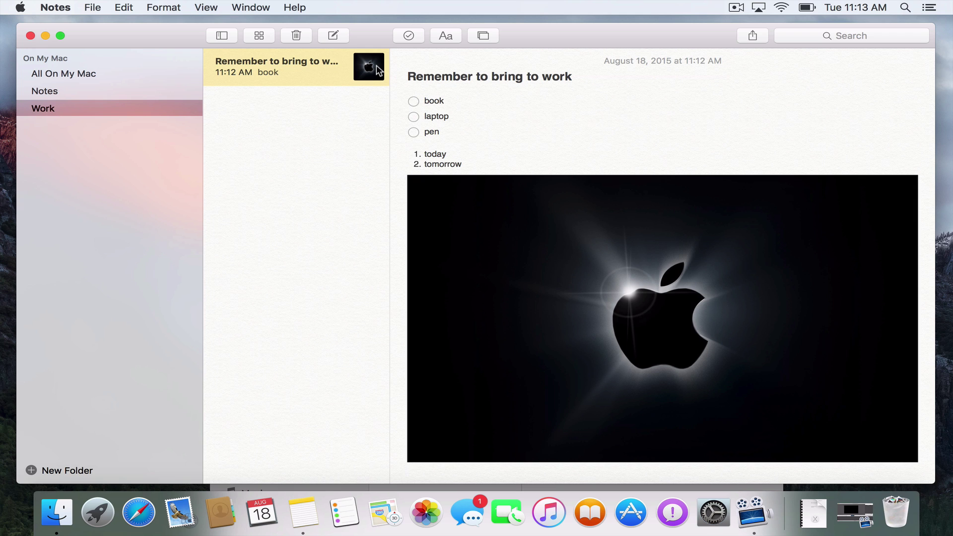
scroll(694, 257, down, 3)
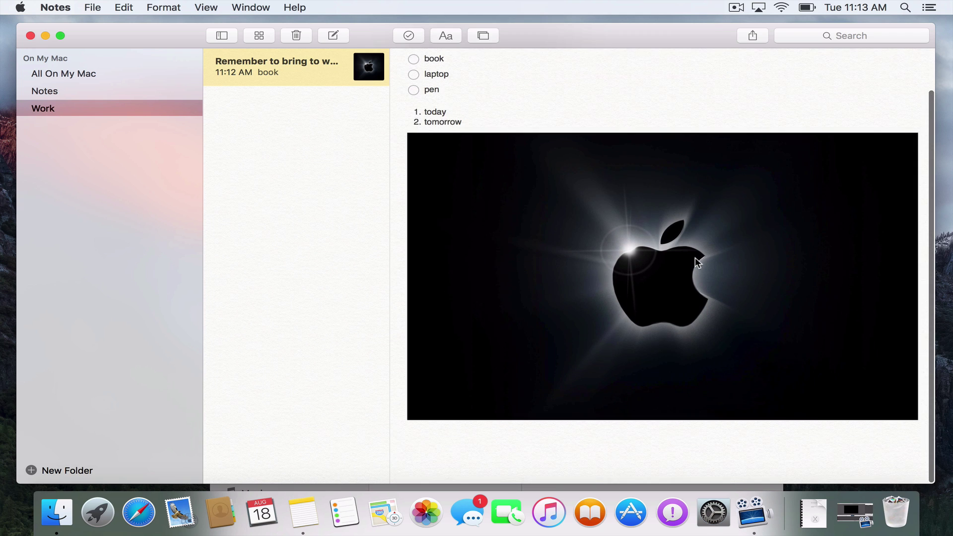
scroll(694, 257, up, 3)
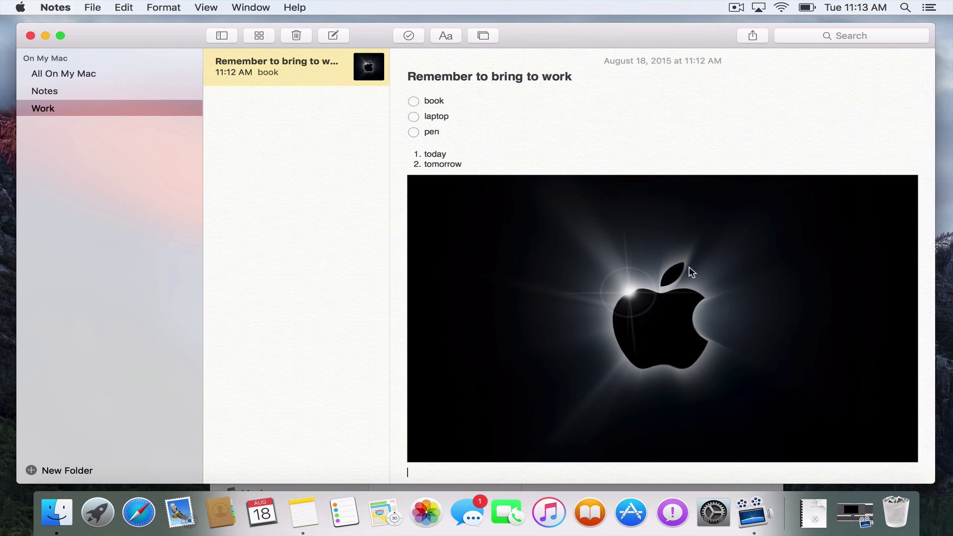
scroll(689, 267, down, 2)
scroll(620, 268, up, 2)
Create a new note in the Work folder reading "Documents" in the Title style, followed by a new line
click(332, 33)
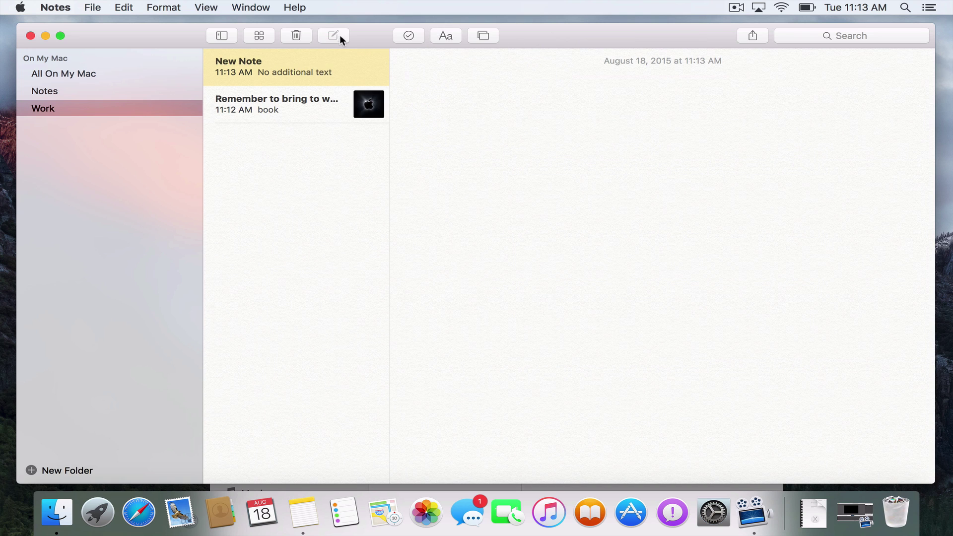
text(Documents)
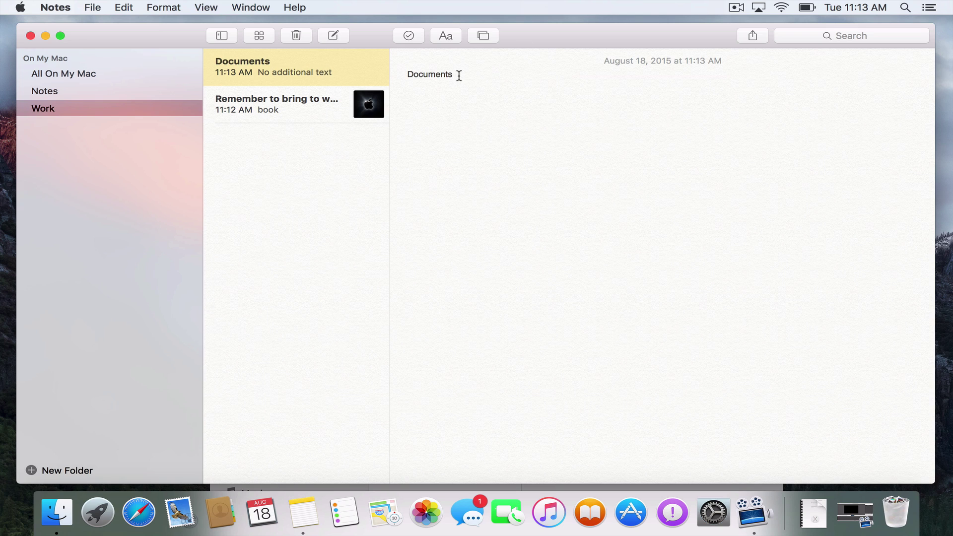
drag(457, 74, 395, 74)
click(446, 36)
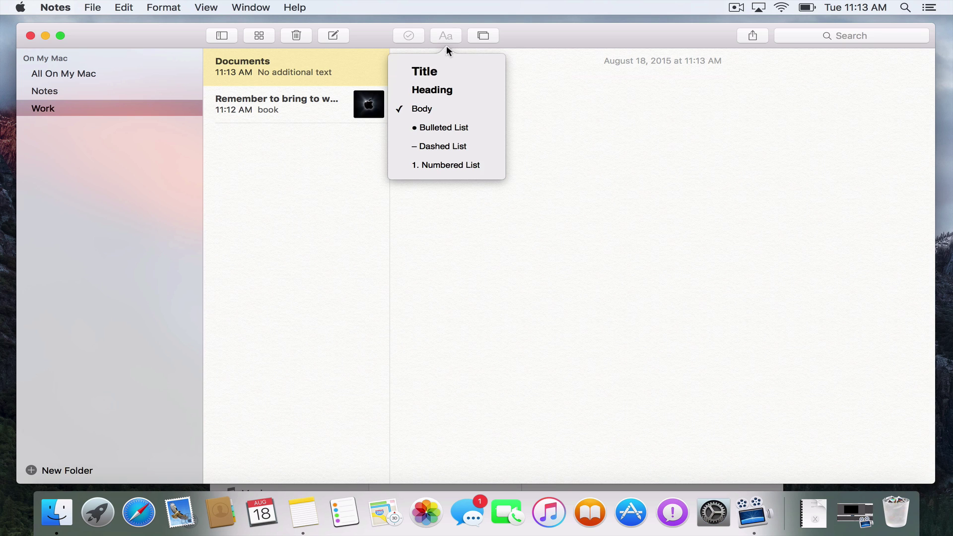
click(426, 70)
click(493, 168)
key(Return)
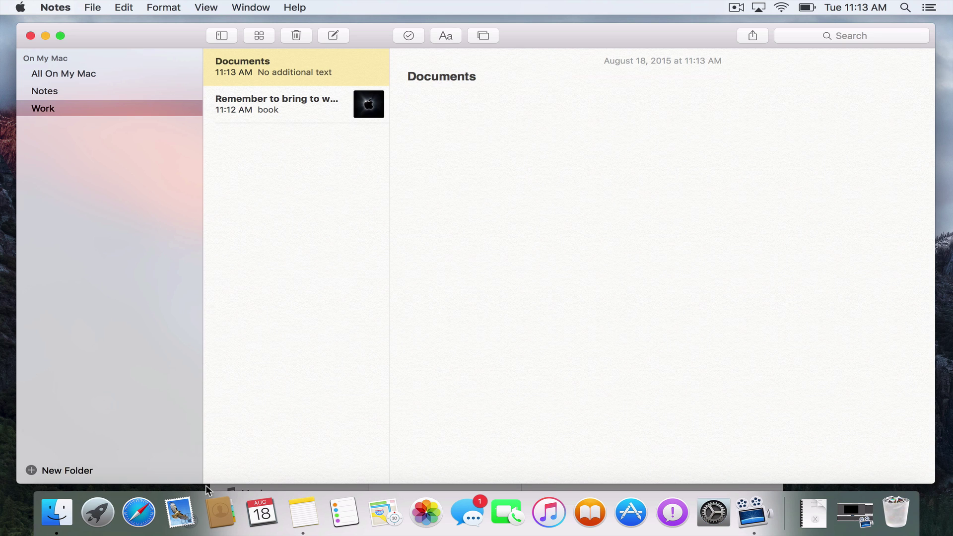
Add OSXYosemite_TO_FF1.pdf from Finder's Downloads folder below the title of the Documents note, and close the Finder window
click(57, 512)
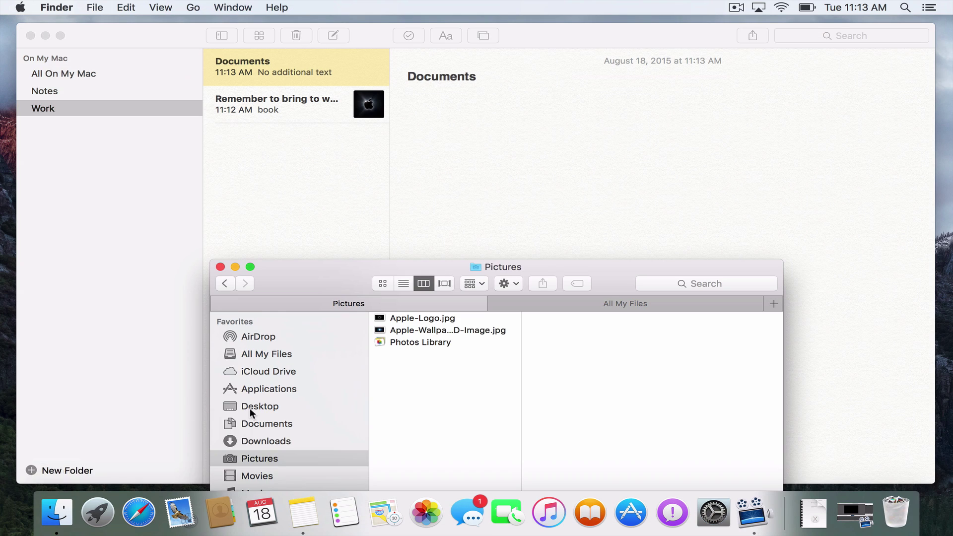
click(281, 441)
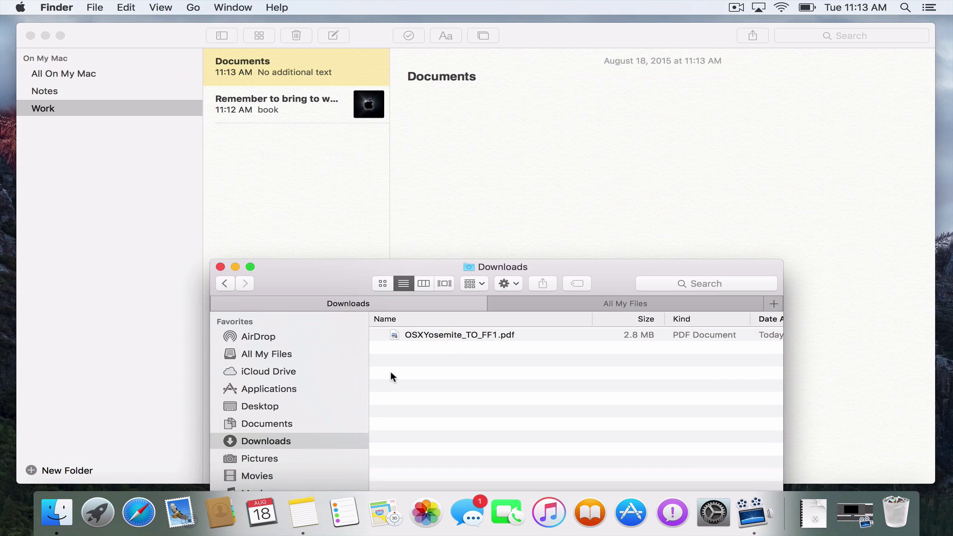
drag(459, 335, 526, 174)
click(220, 266)
Examine the PDF page shown in the Documents note, selecting and deselecting the attachment
scroll(614, 234, down, 4)
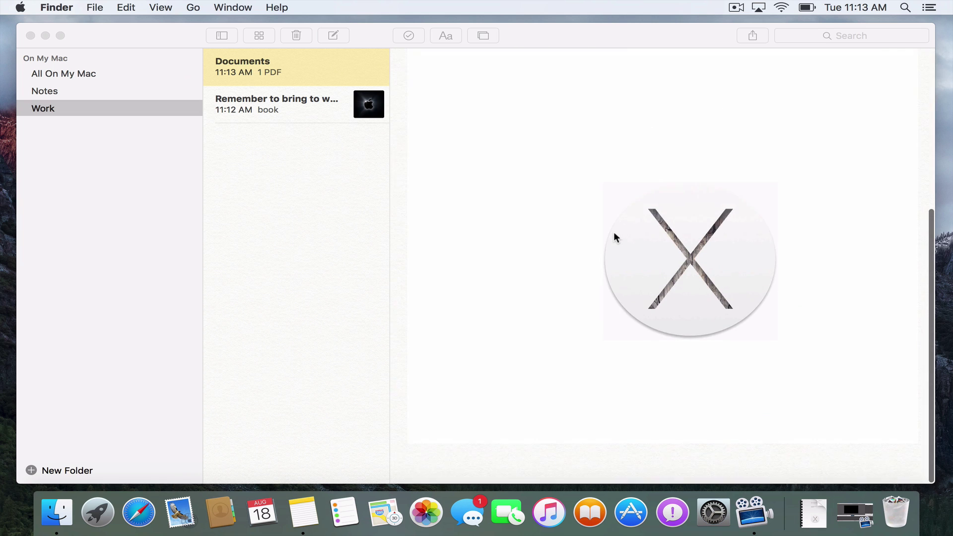
scroll(615, 234, up, 4)
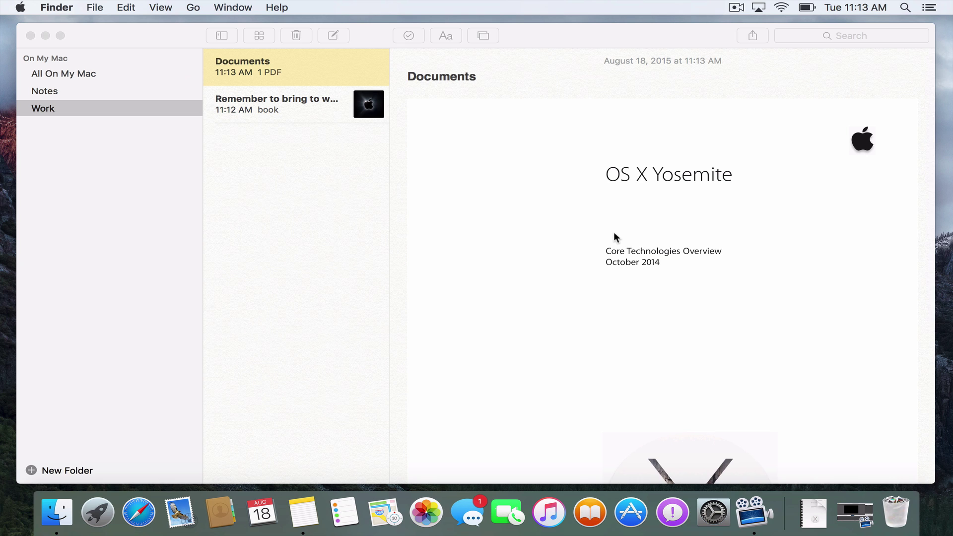
scroll(614, 234, down, 5)
click(613, 237)
scroll(614, 237, up, 1)
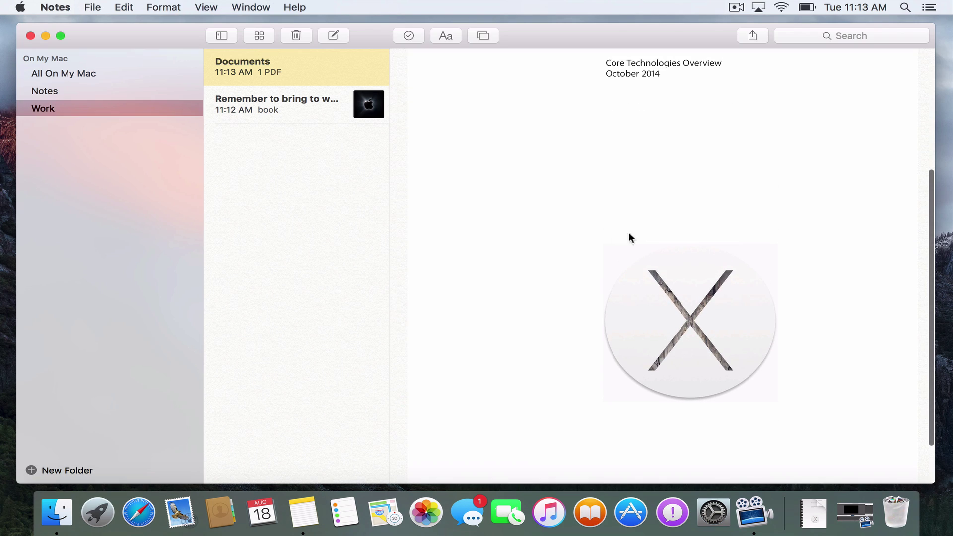
click(644, 237)
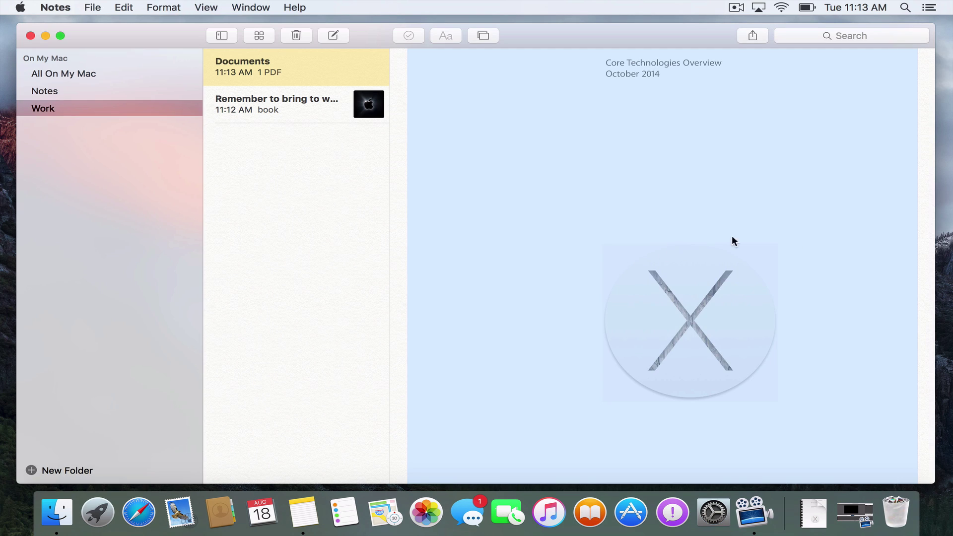
click(915, 230)
scroll(812, 275, down, 3)
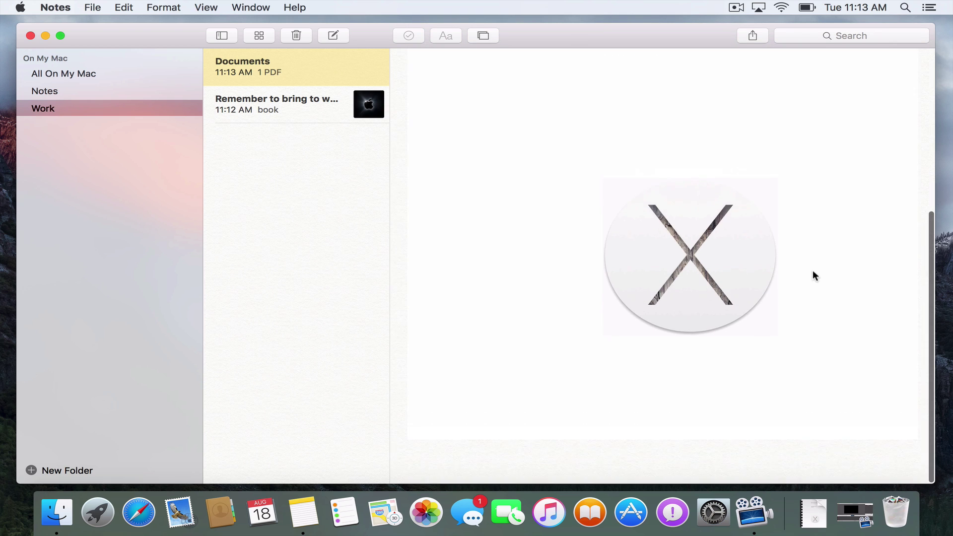
click(716, 269)
scroll(717, 269, up, 5)
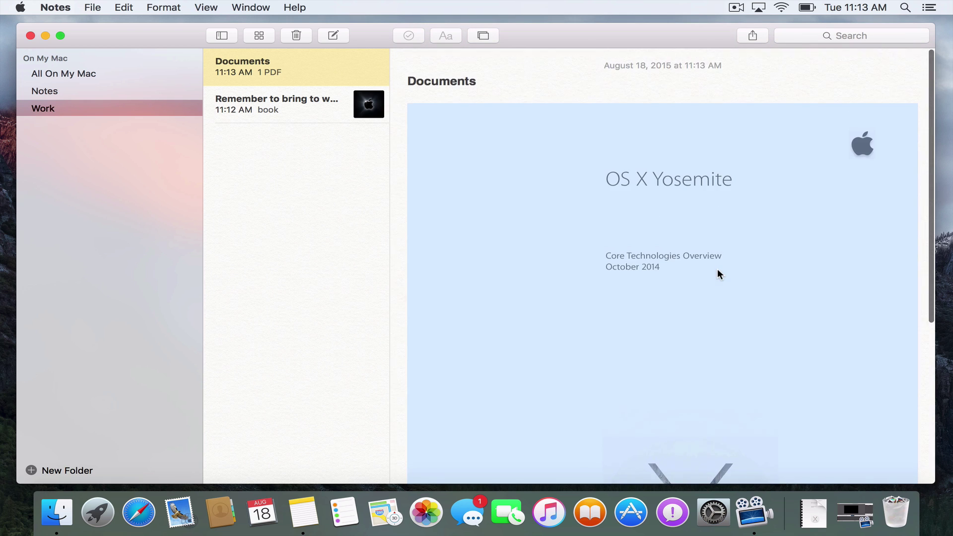
click(746, 79)
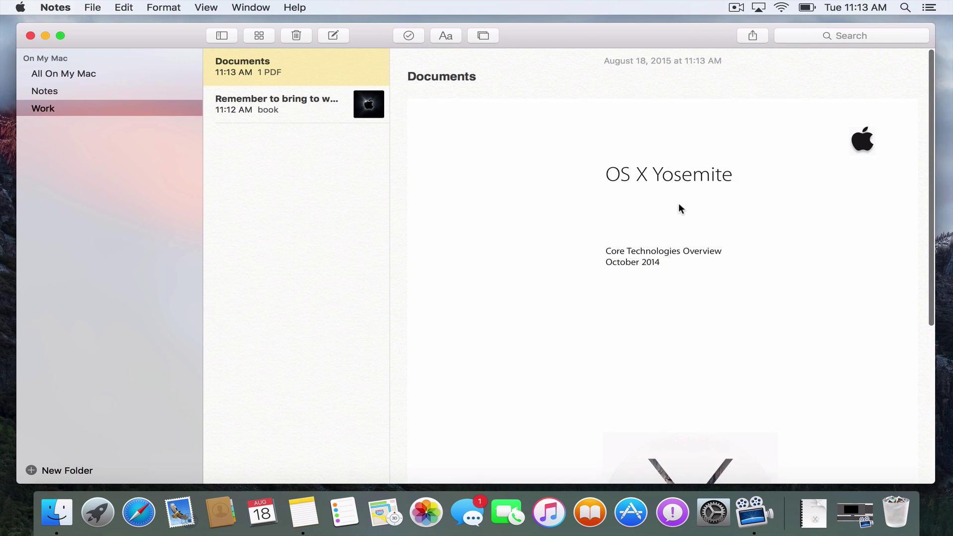
Preview the attached PDF in Quick Look, browse its pages as far as the Introduction, and close the preview
click(679, 204)
key(space)
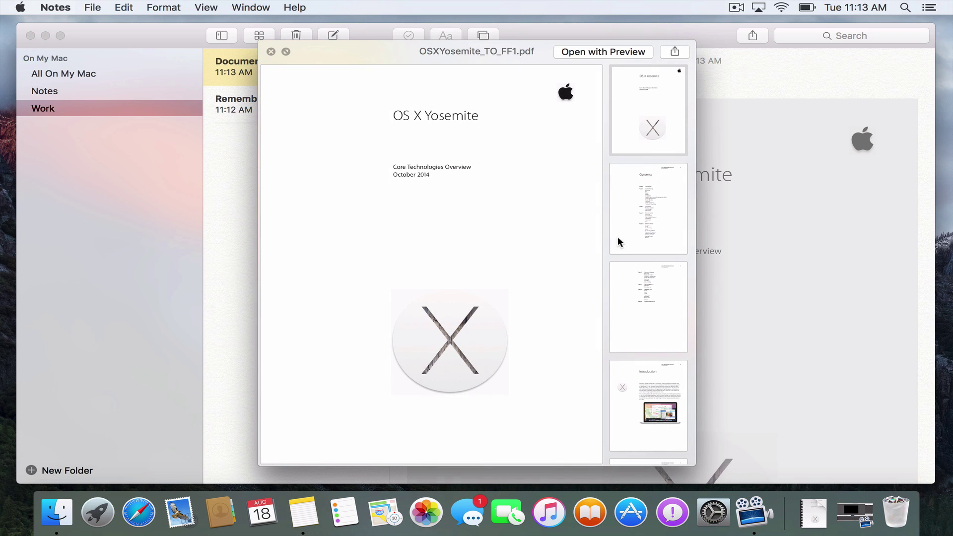
scroll(483, 243, down, 15)
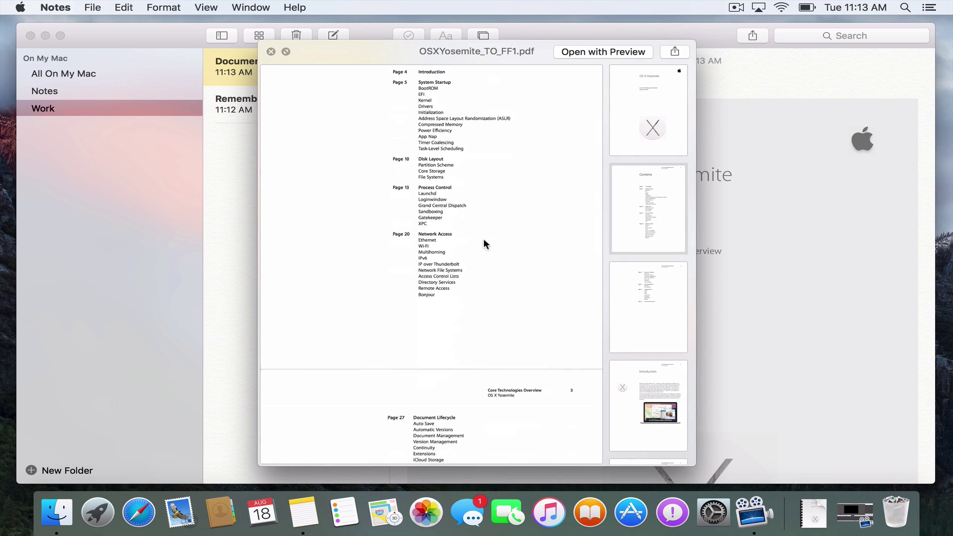
scroll(483, 243, down, 7)
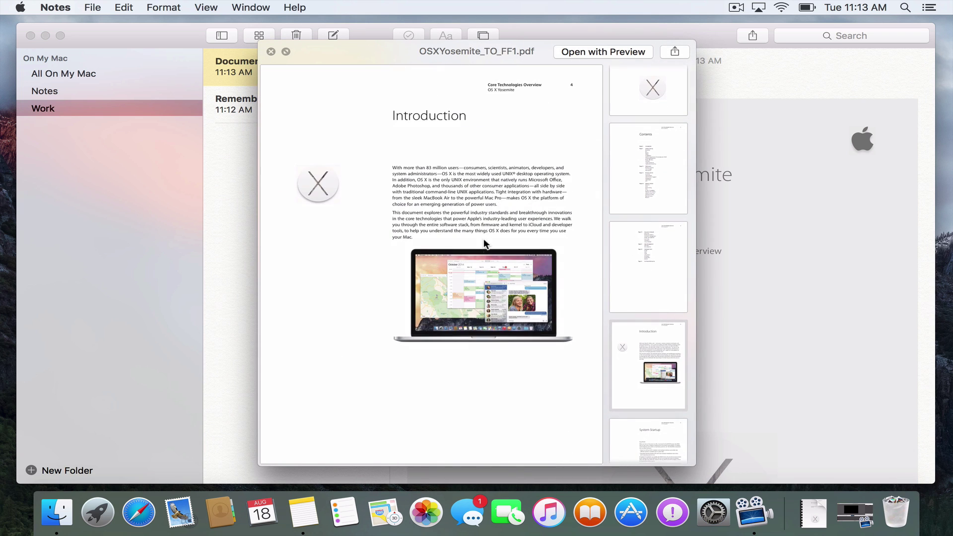
scroll(483, 239, up, 20)
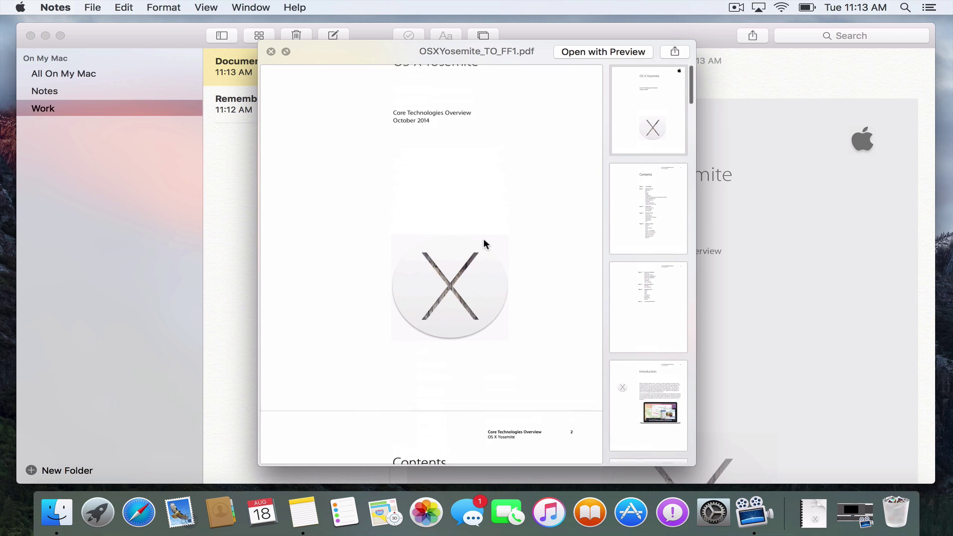
key(space)
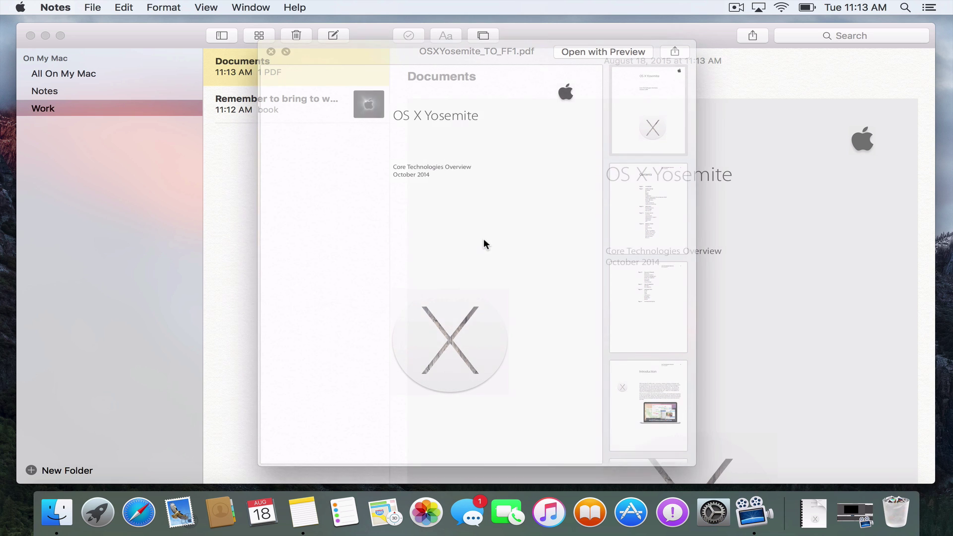
click(537, 80)
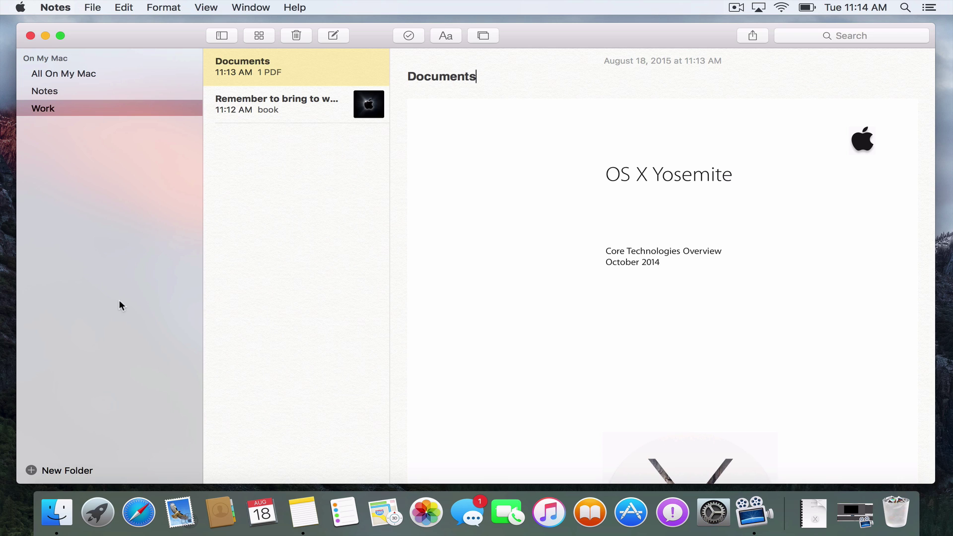
Browse the attachments of all notes through Sketches, Maps, Websites, Audio and Documents, and return to the notes list
click(256, 36)
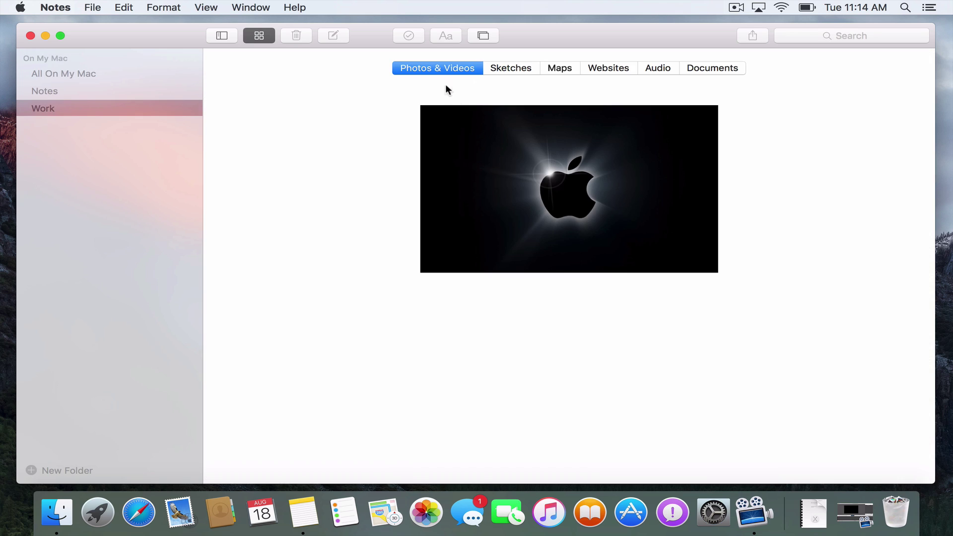
click(506, 67)
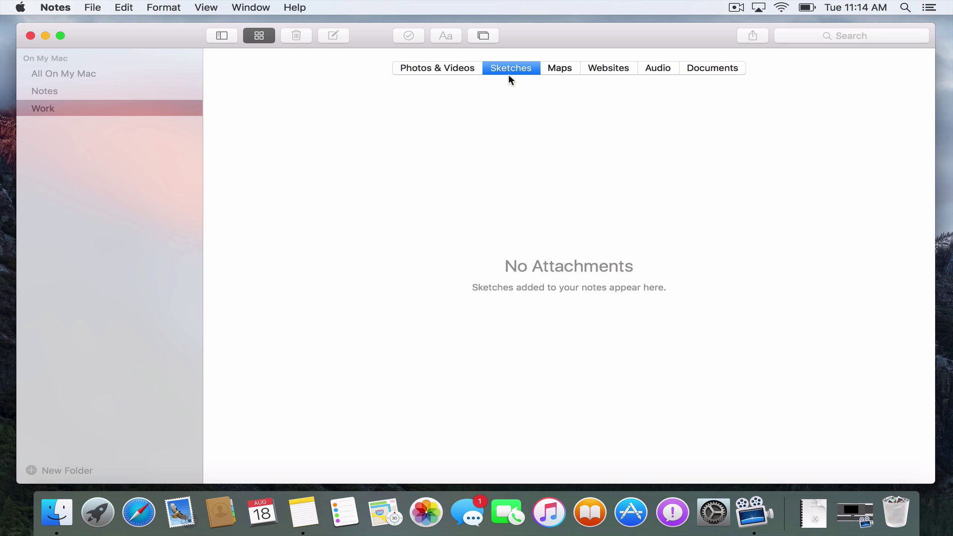
click(563, 73)
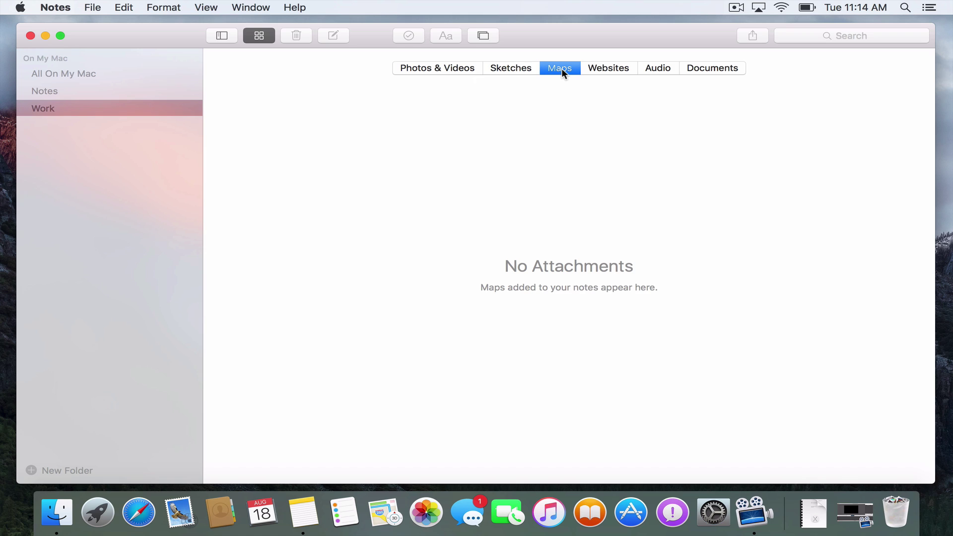
click(606, 67)
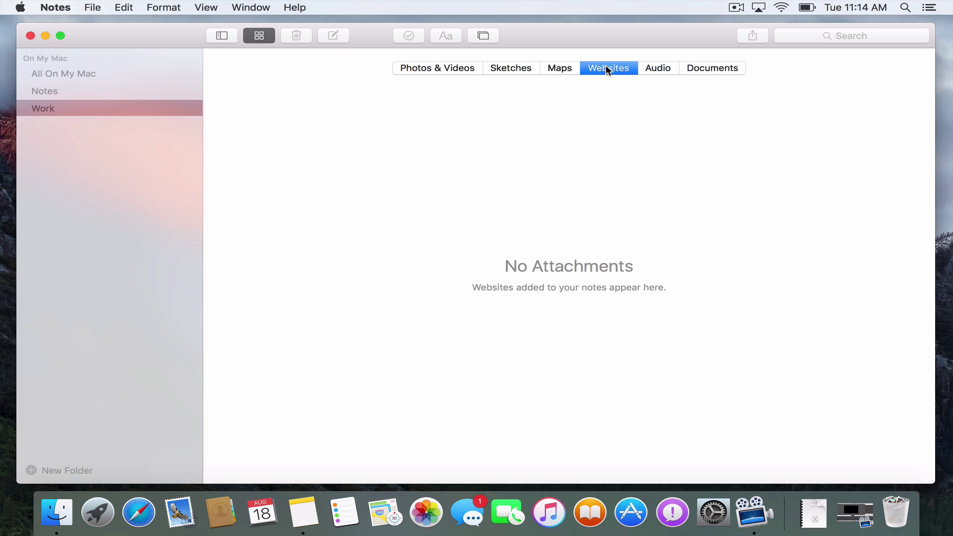
click(658, 67)
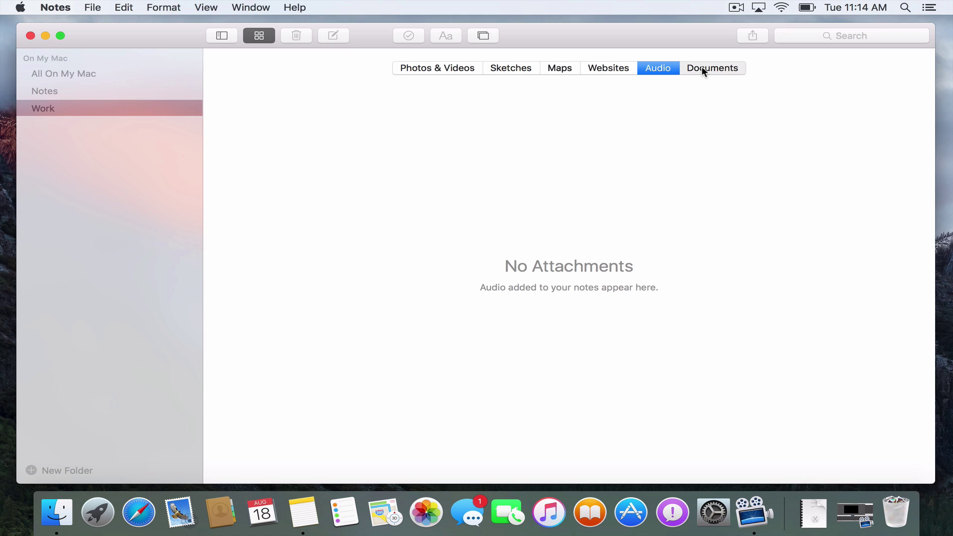
click(701, 67)
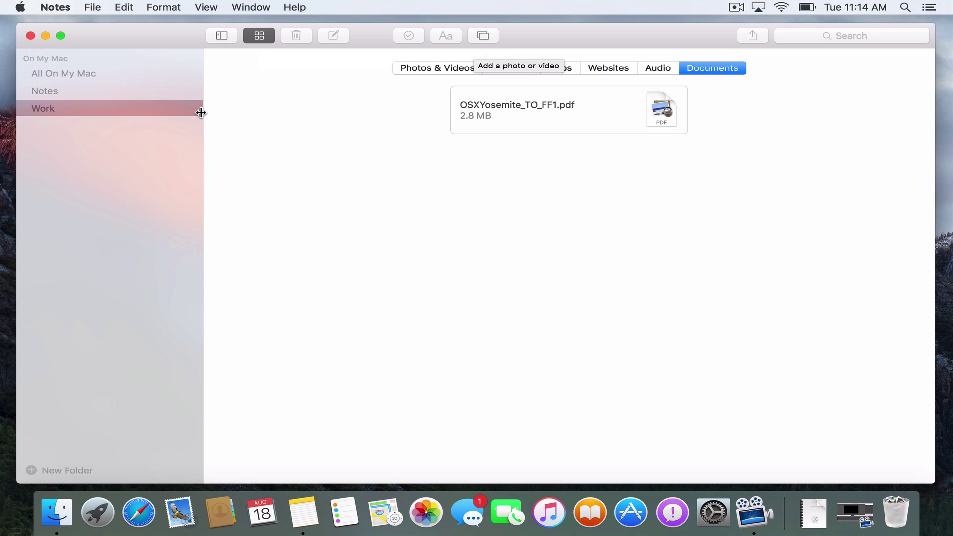
click(257, 35)
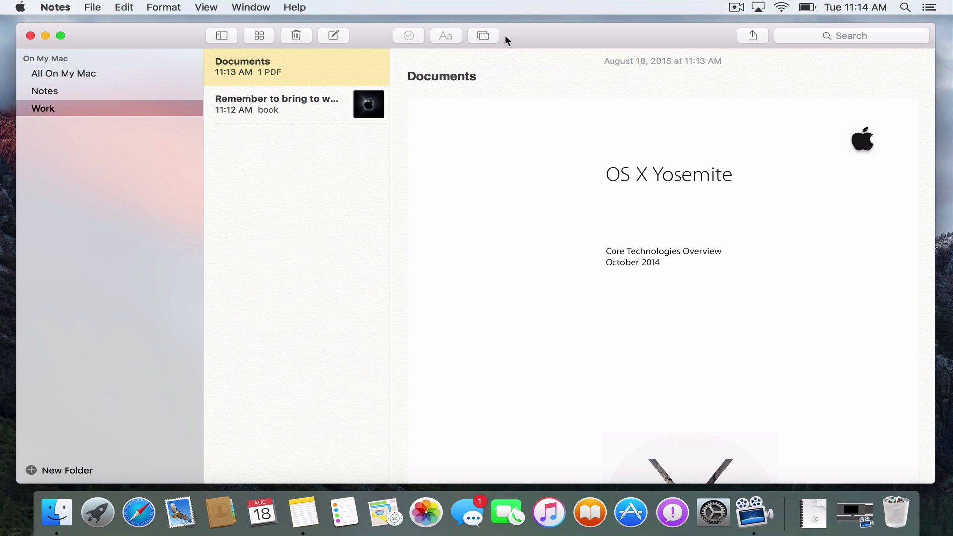
Switch to Maps, share the displayed Los Angeles area location to Notes as a new note, and minimize the Maps window
click(380, 512)
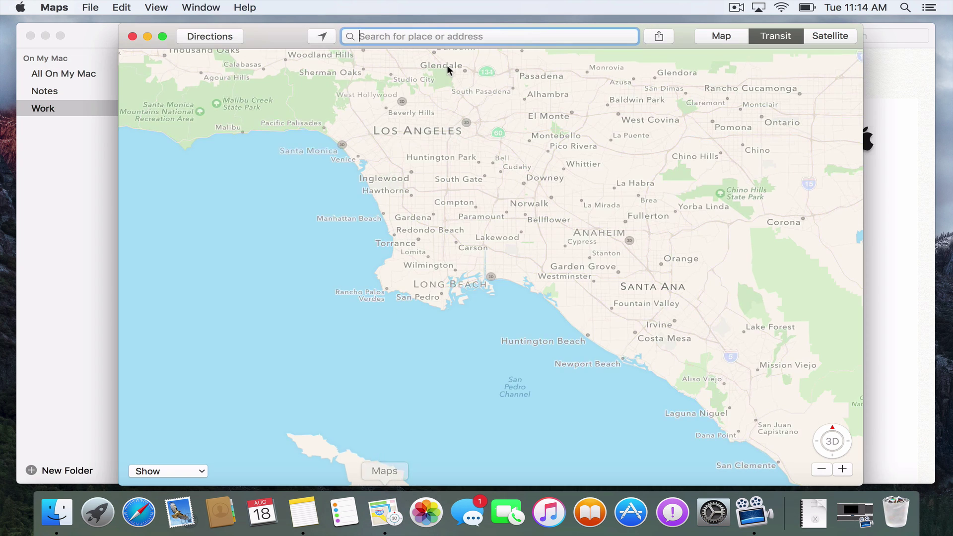
click(658, 36)
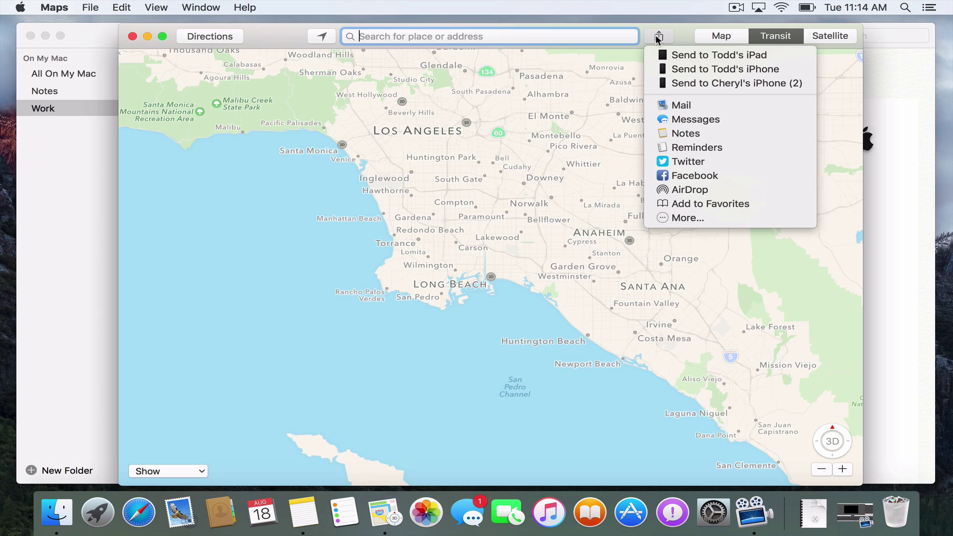
click(685, 133)
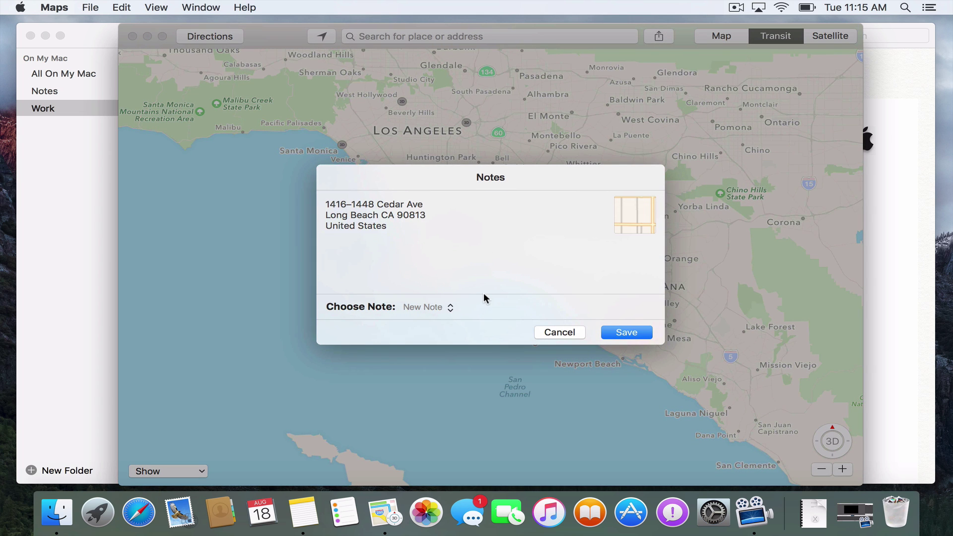
click(448, 308)
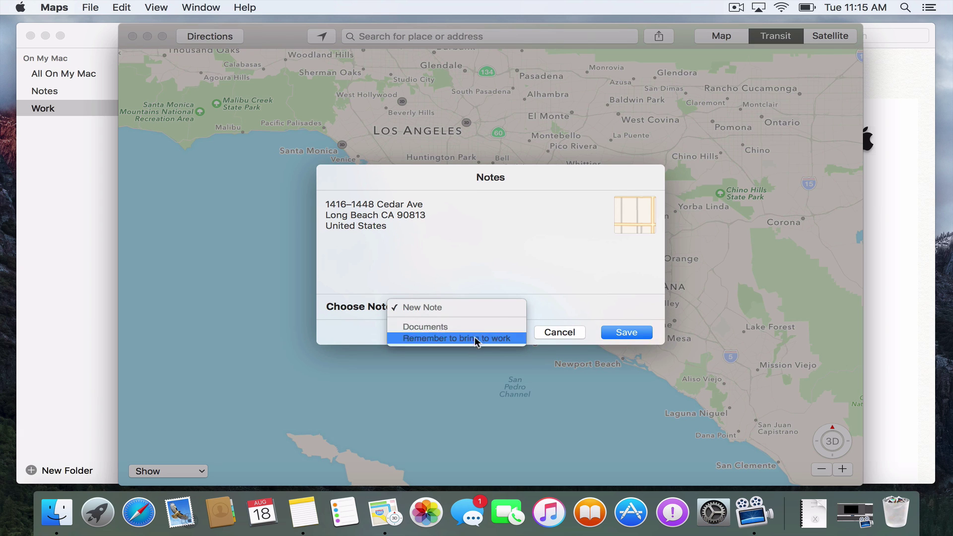
click(558, 300)
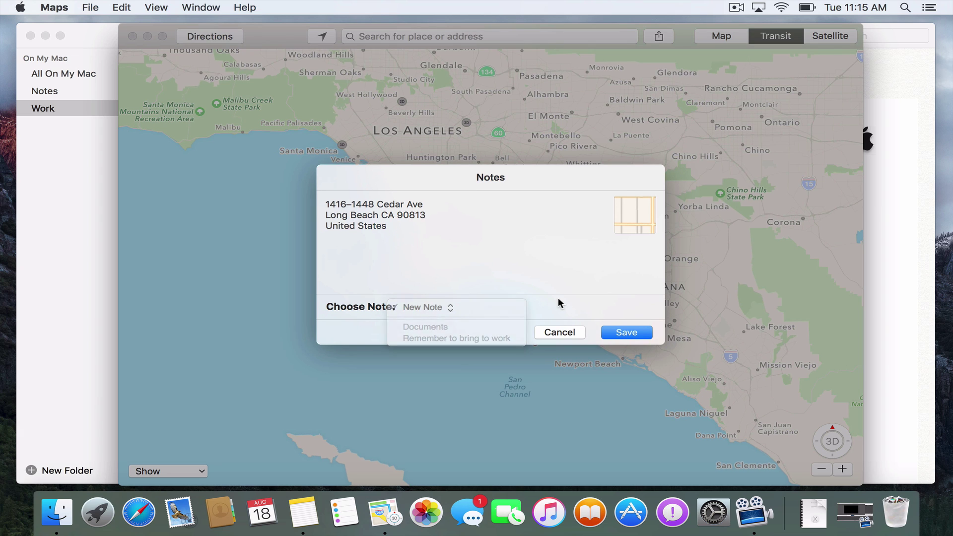
click(626, 333)
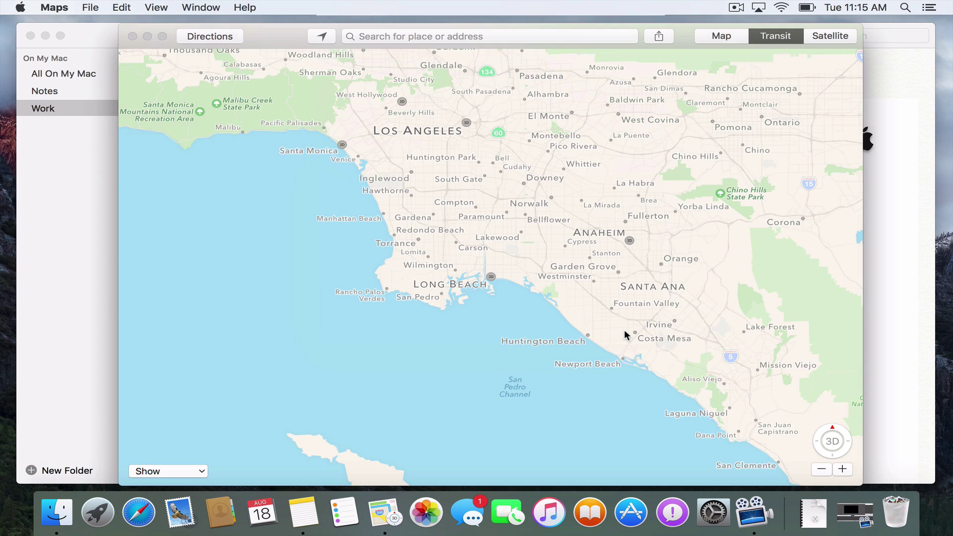
click(147, 37)
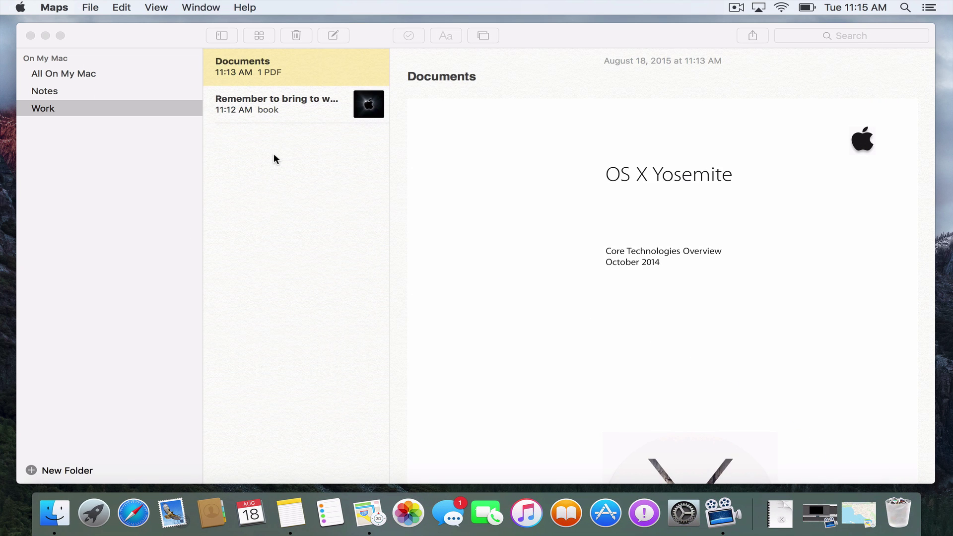
In the Notes folder, open the new note holding the map location, preview the map attachment, and close the preview
click(146, 29)
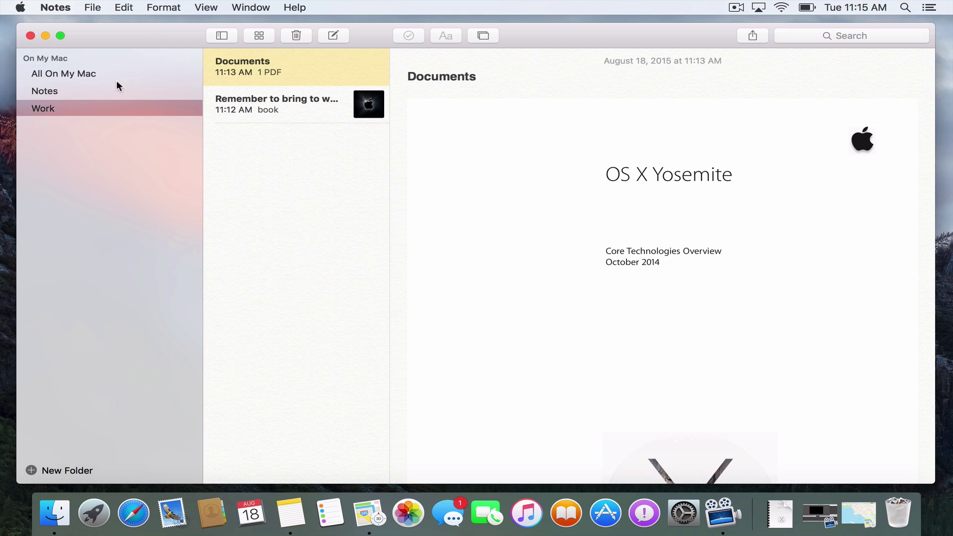
click(53, 90)
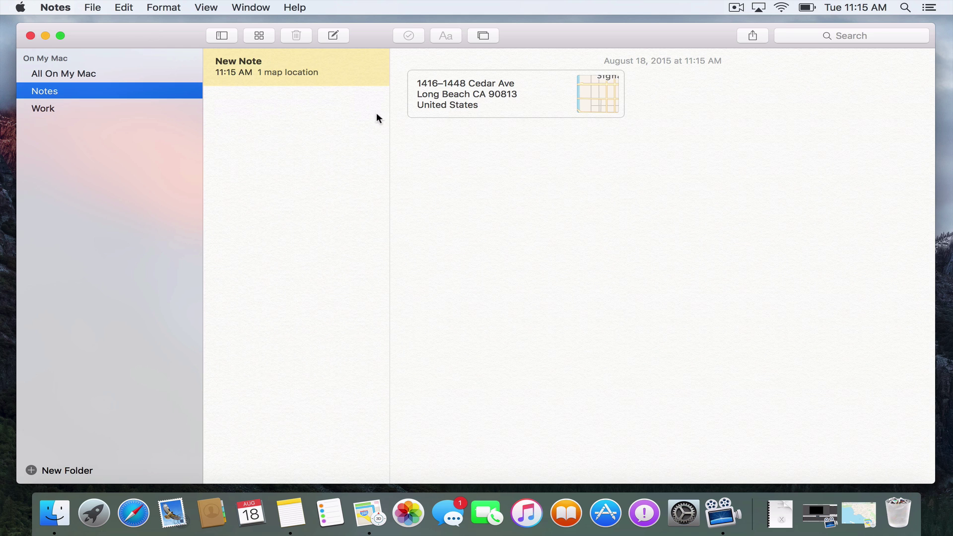
click(517, 97)
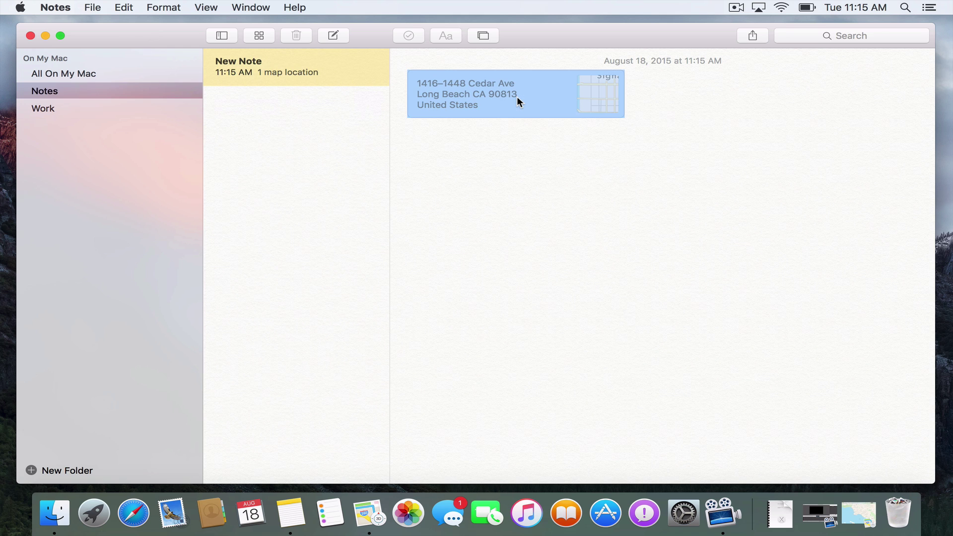
click(518, 158)
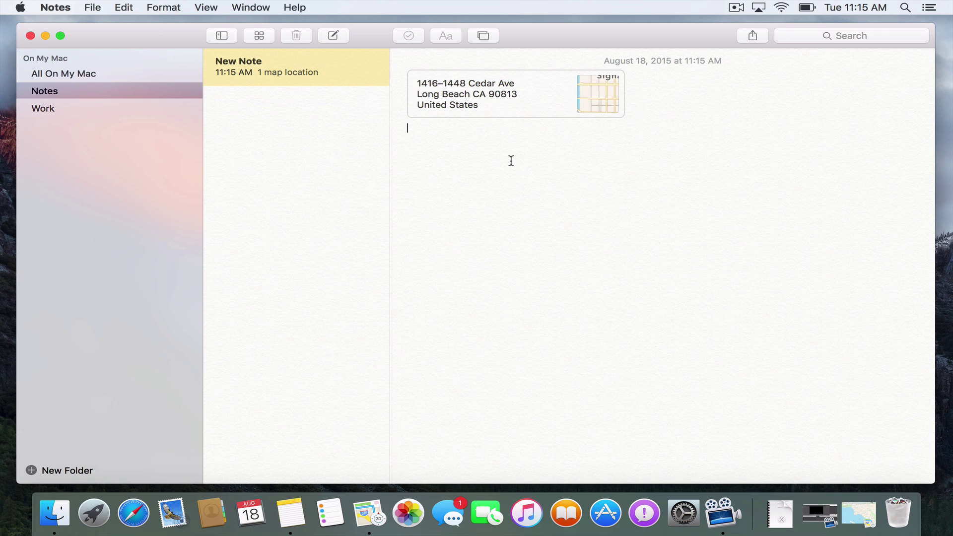
click(595, 96)
double_click(595, 97)
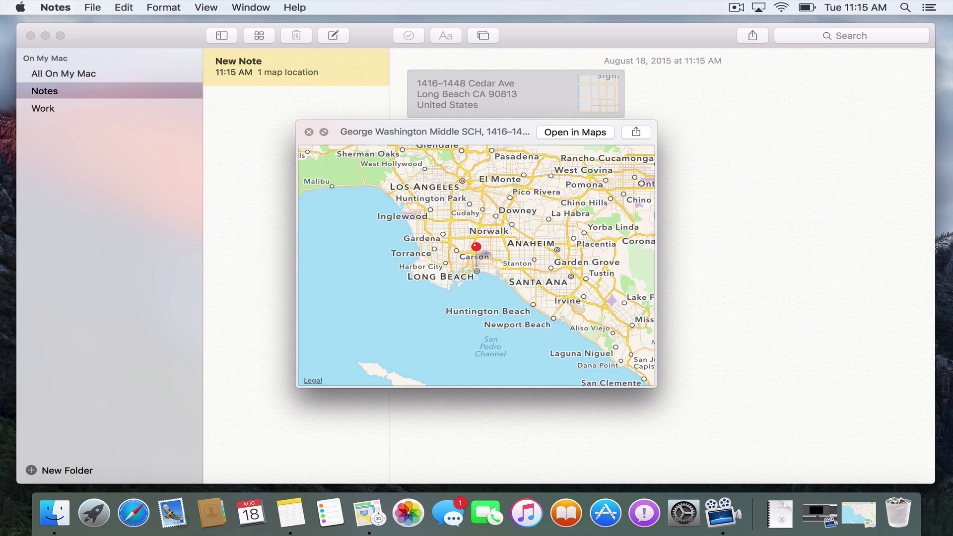
key(Escape)
click(518, 208)
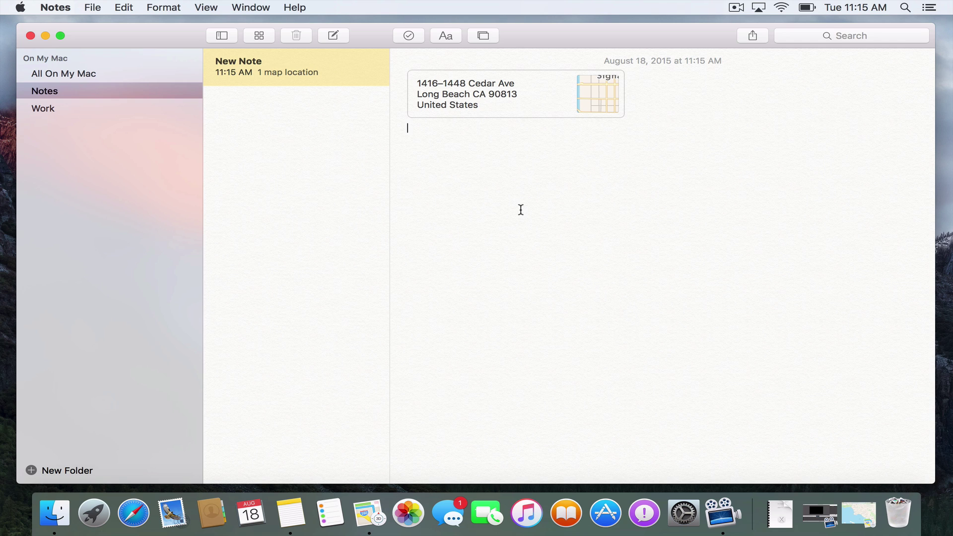
Switch to Safari, open the Apple website from Favorites, save the page to Notes as a new note, and quit Safari
click(134, 516)
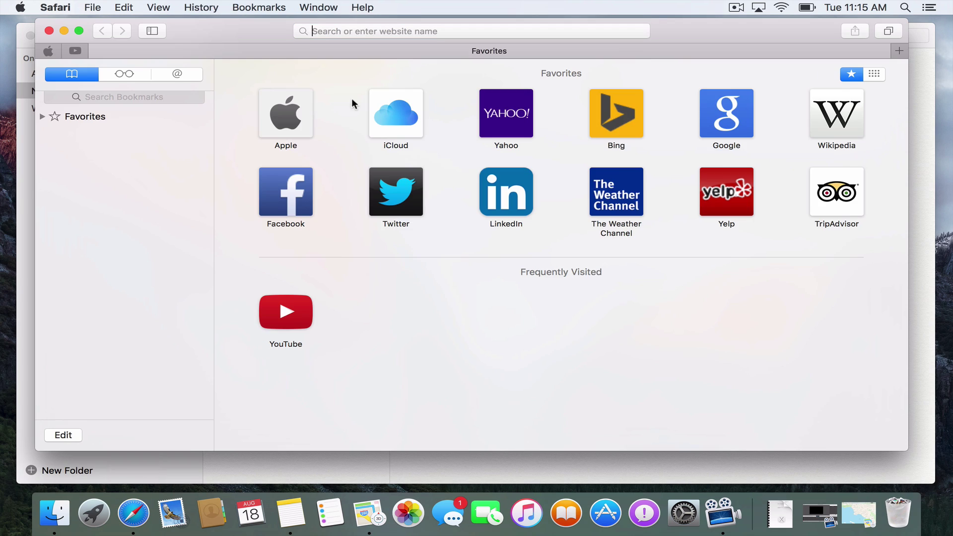
click(272, 115)
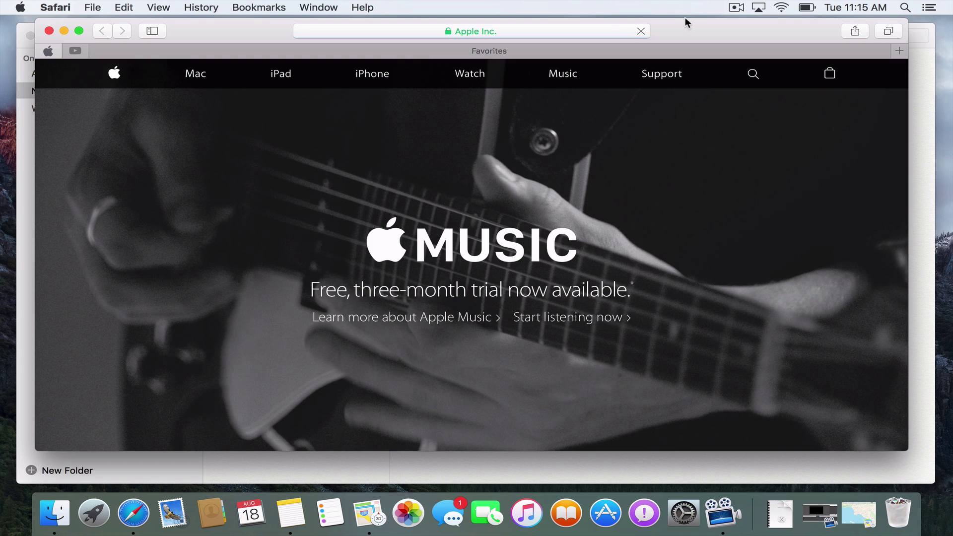
click(855, 32)
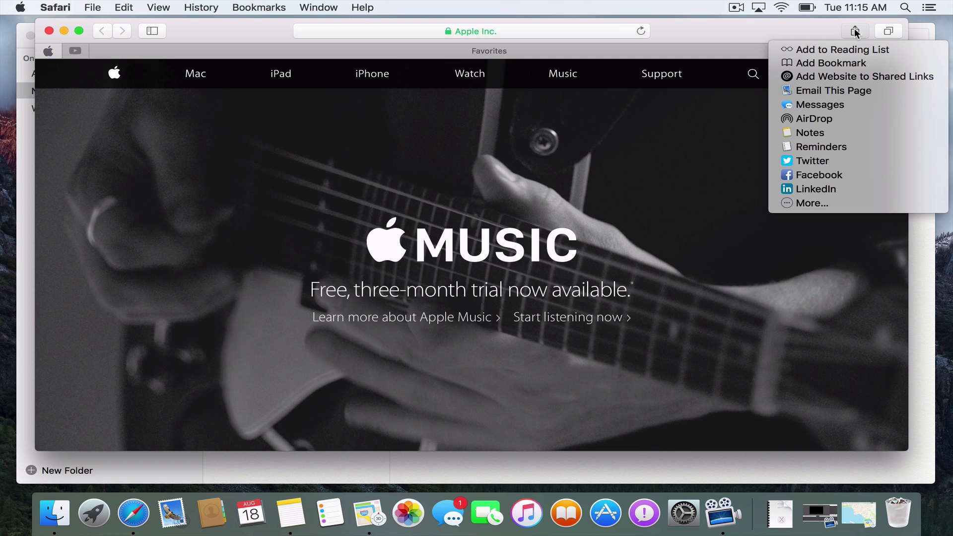
click(821, 133)
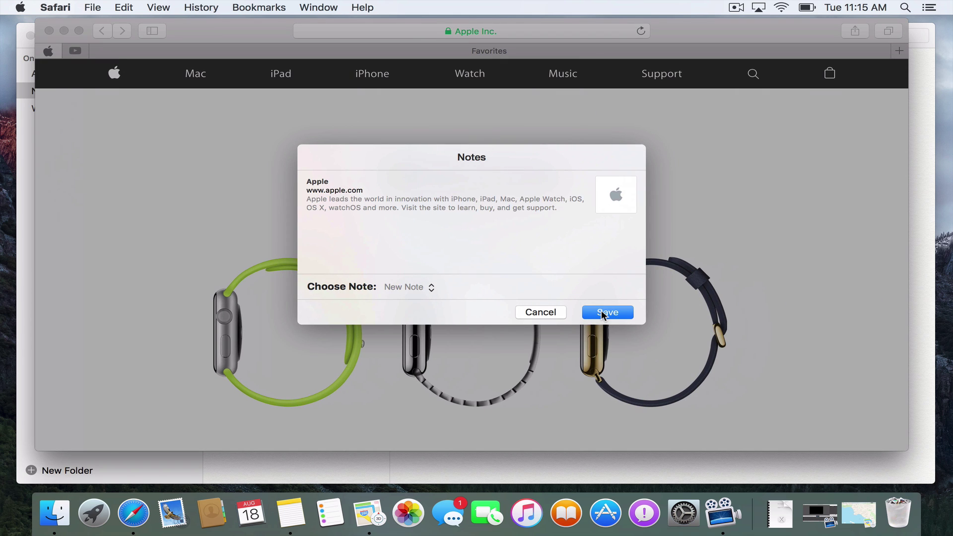
click(601, 312)
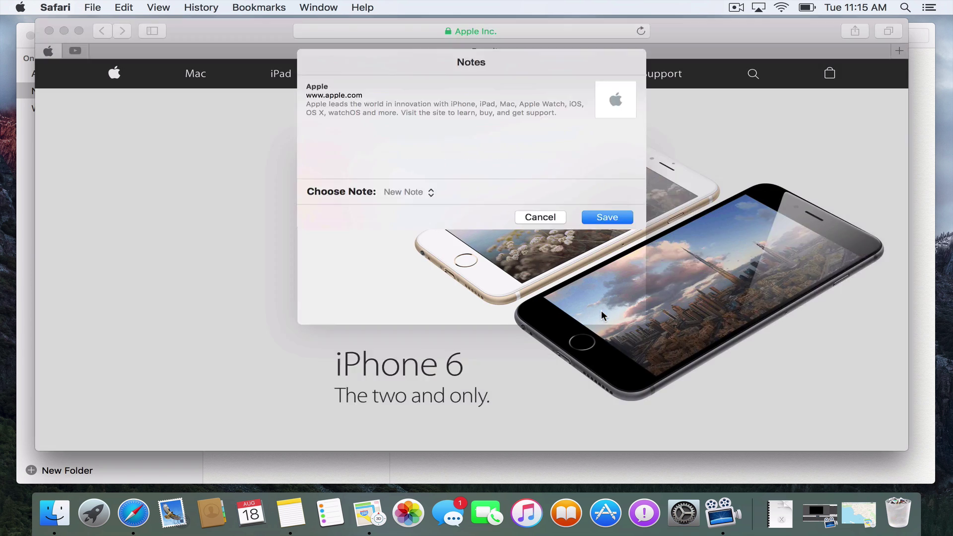
click(55, 7)
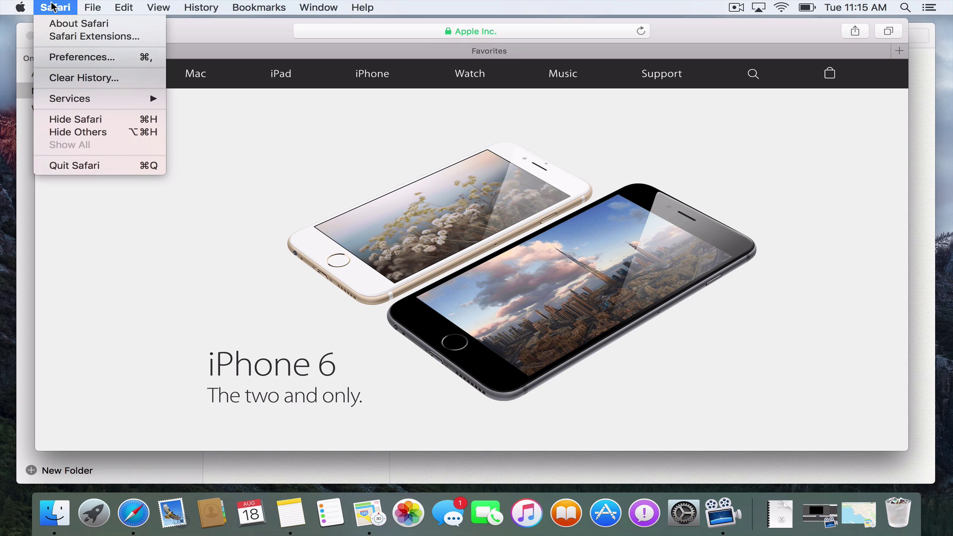
click(59, 163)
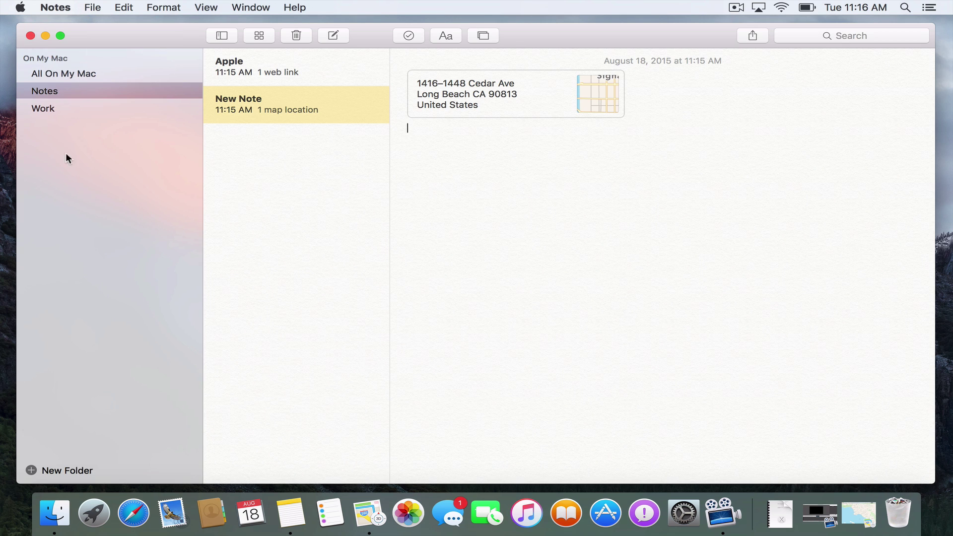
Open the Apple note, preview its website attachment in Quick Look, and close the preview
click(266, 62)
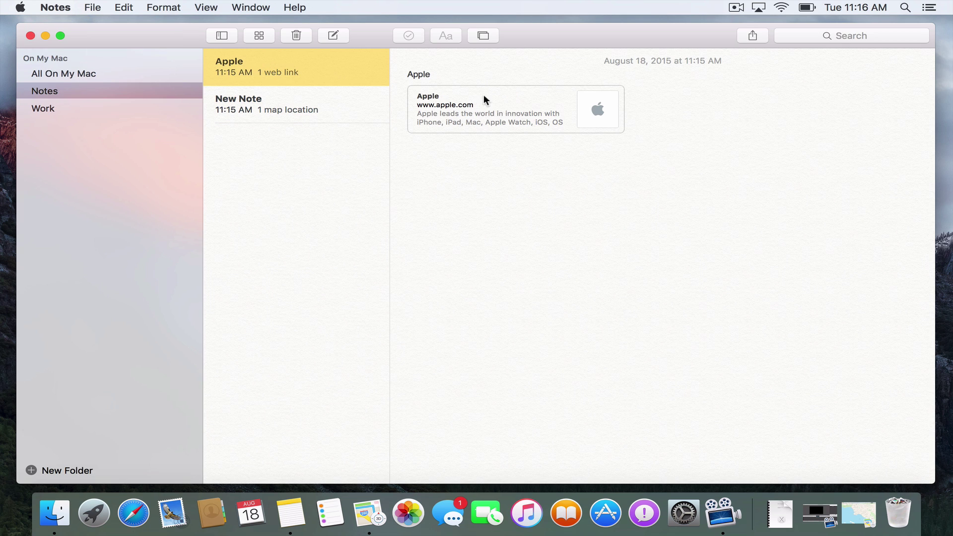
click(502, 109)
key(space)
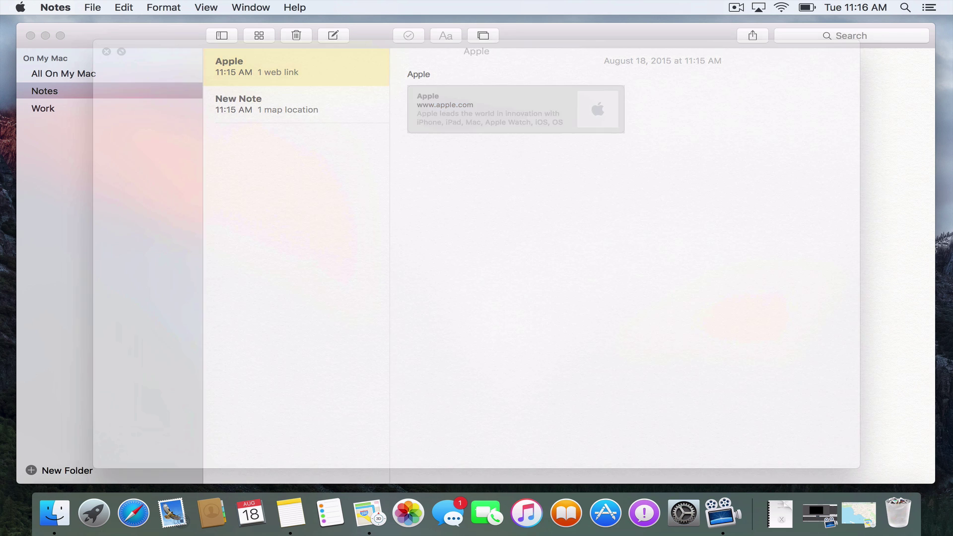
key(space)
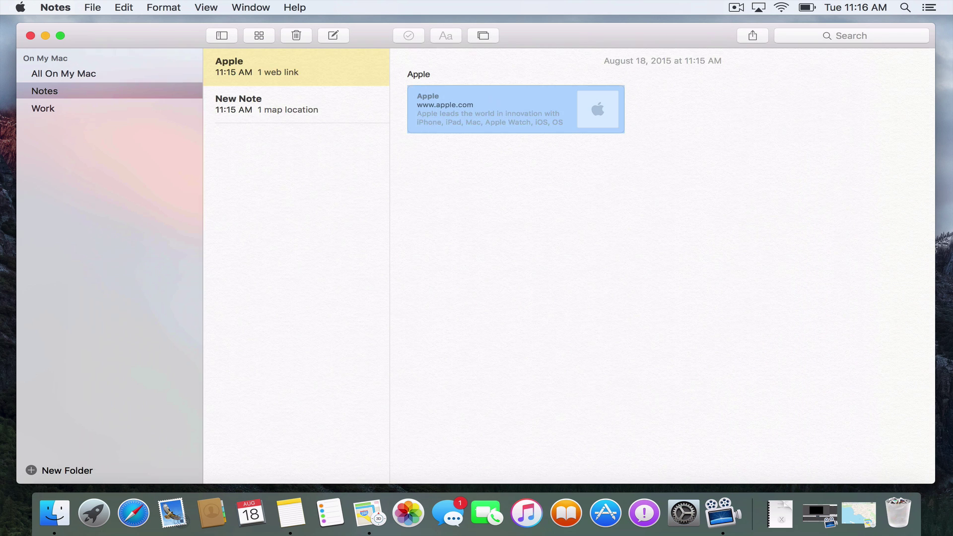
Examine the saved attachments under Maps, Websites and Photos & Videos, and return to the Apple note
click(263, 36)
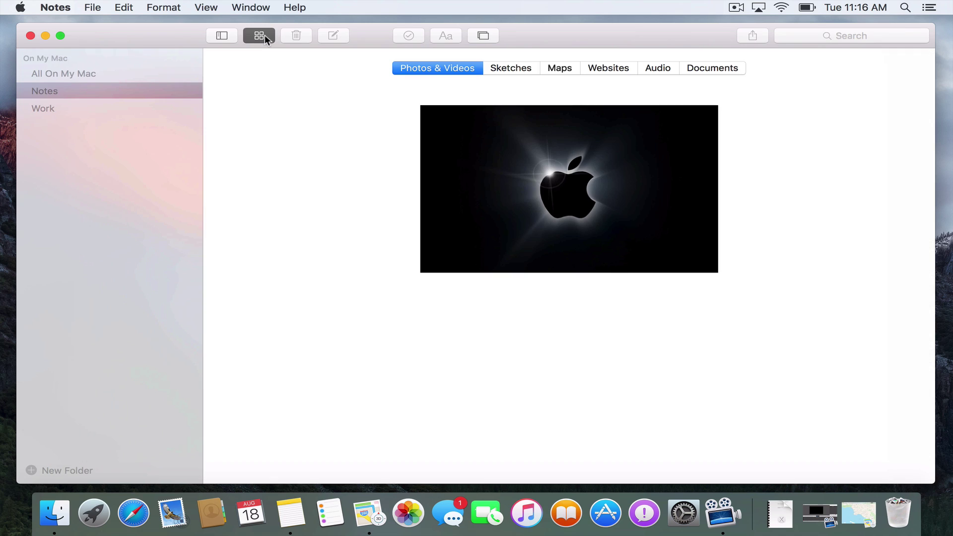
click(567, 71)
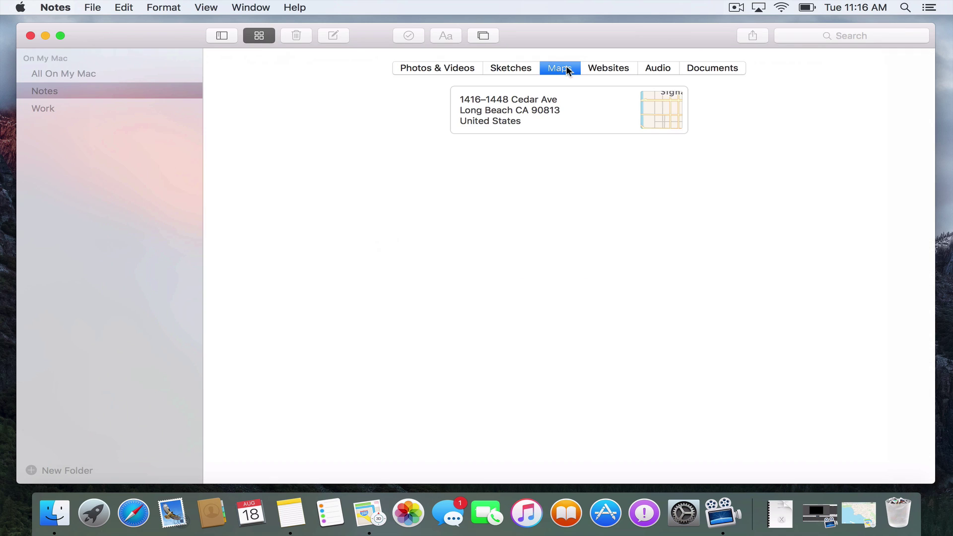
click(614, 66)
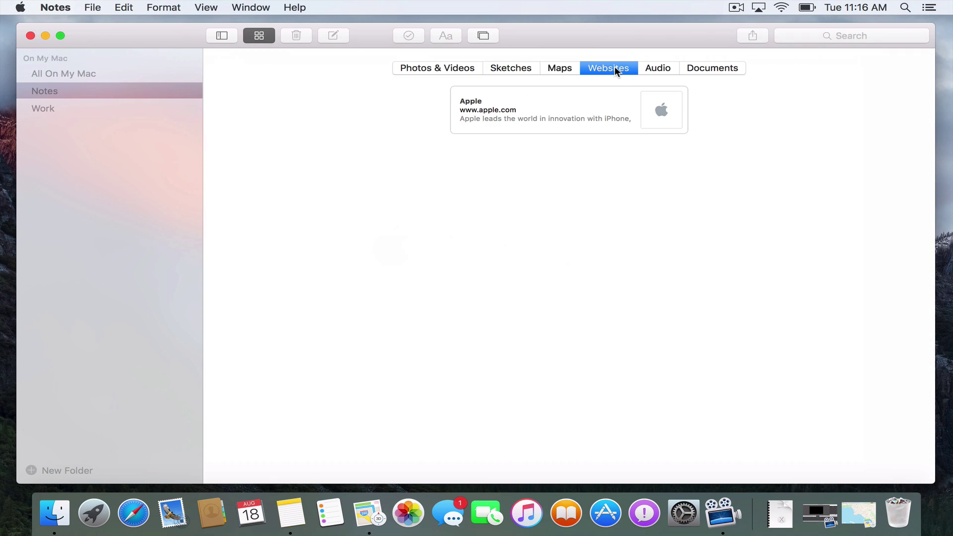
click(436, 70)
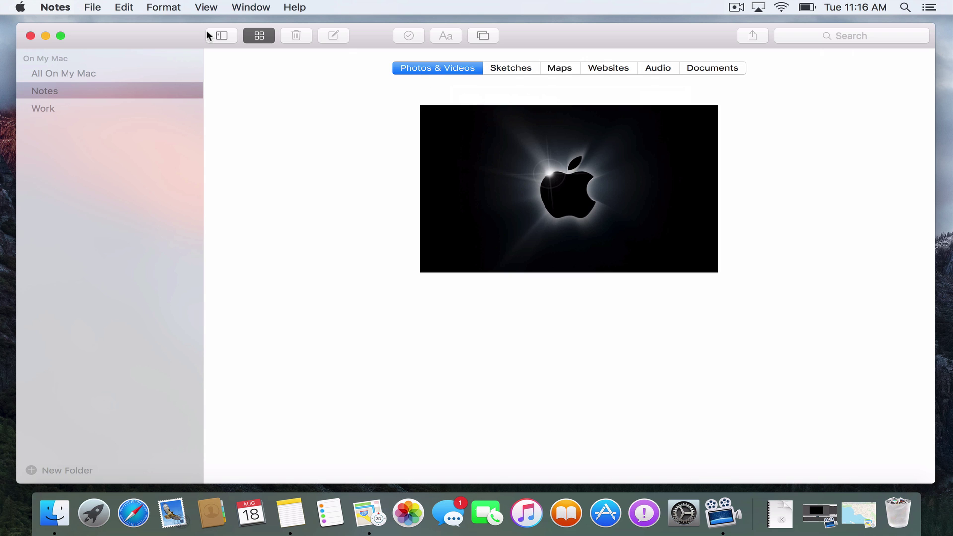
click(256, 35)
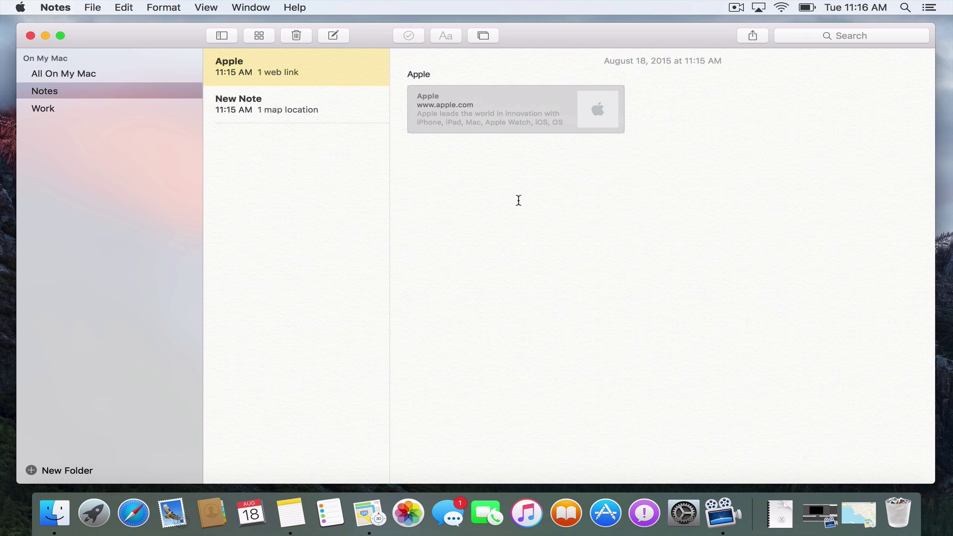
click(499, 190)
key(Return)
text(www.apple.com)
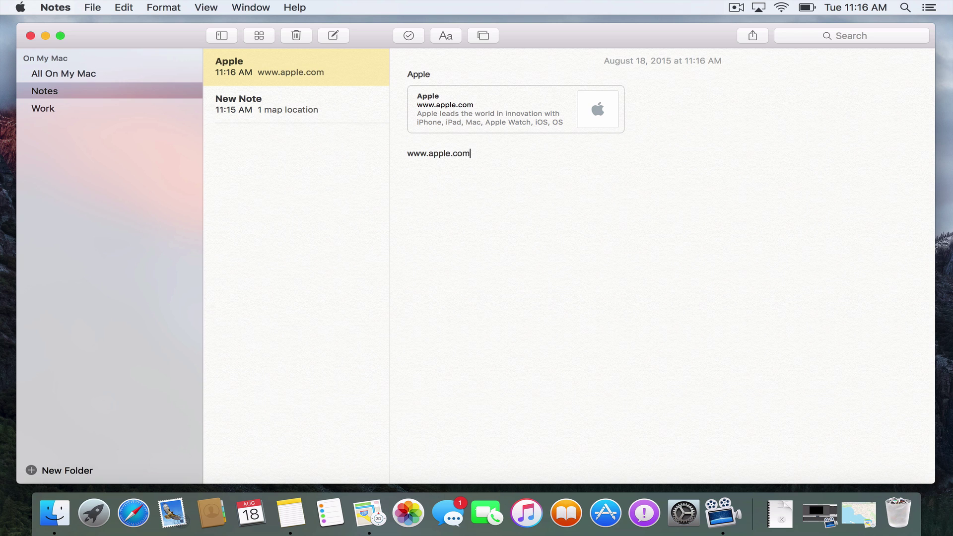
key(Return)
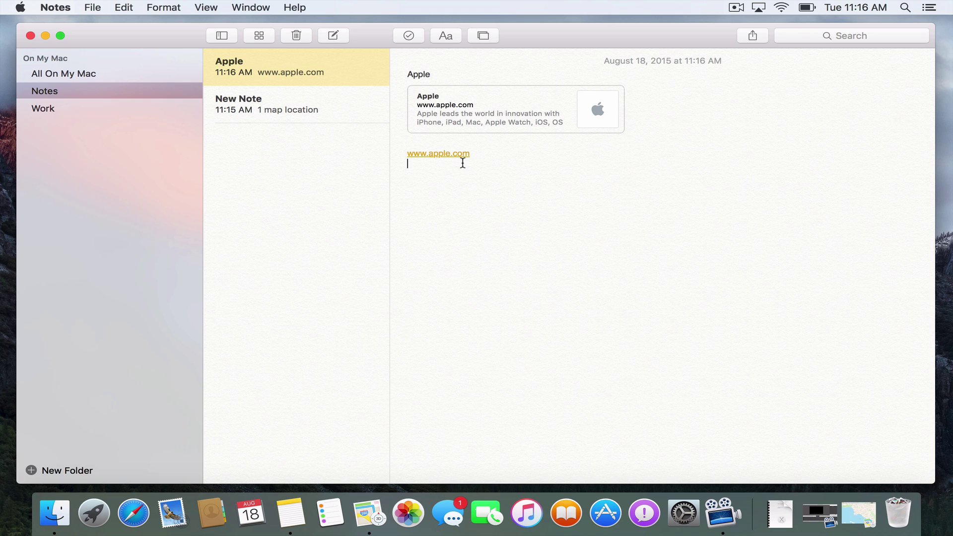